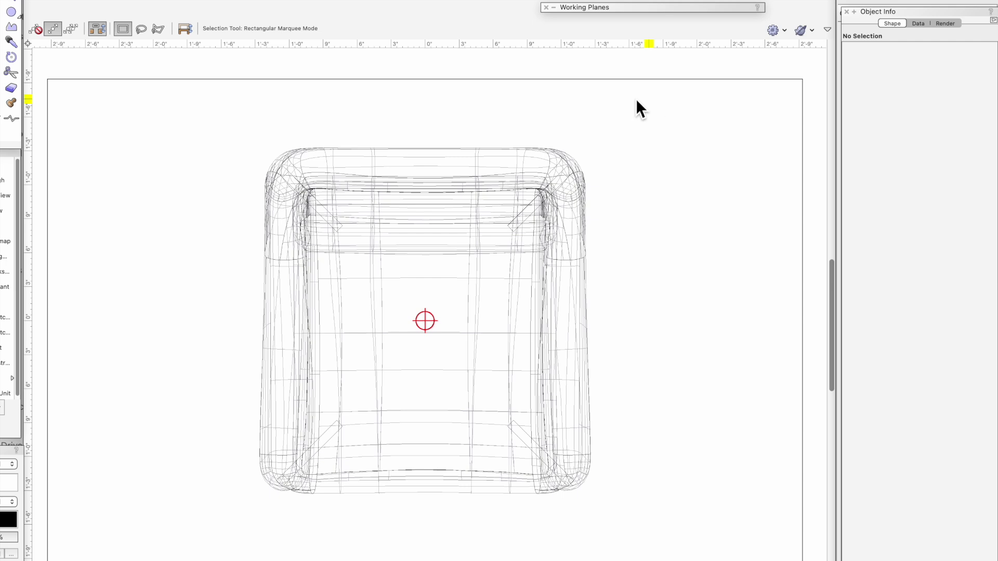
Enable ambient occlusion in the lighting options for the shaded 3D view of the armchair.
{"action": "left_click", "coordinate": [376, 5]}
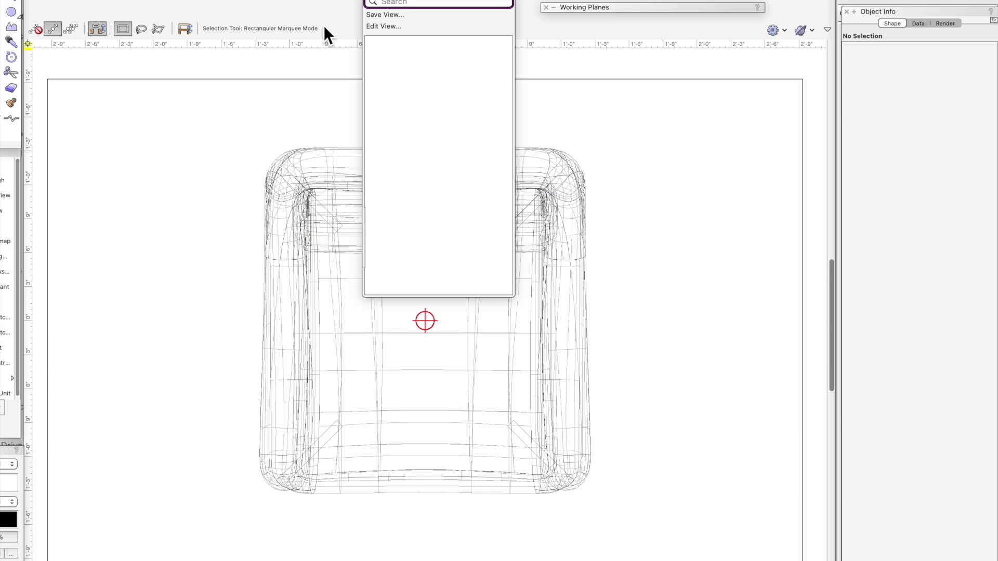
{"action": "left_click", "coordinate": [233, 123]}
{"action": "left_click", "coordinate": [2, 2]}
{"action": "left_click_drag", "start_coordinate": [359, 393], "coordinate": [388, 236]}
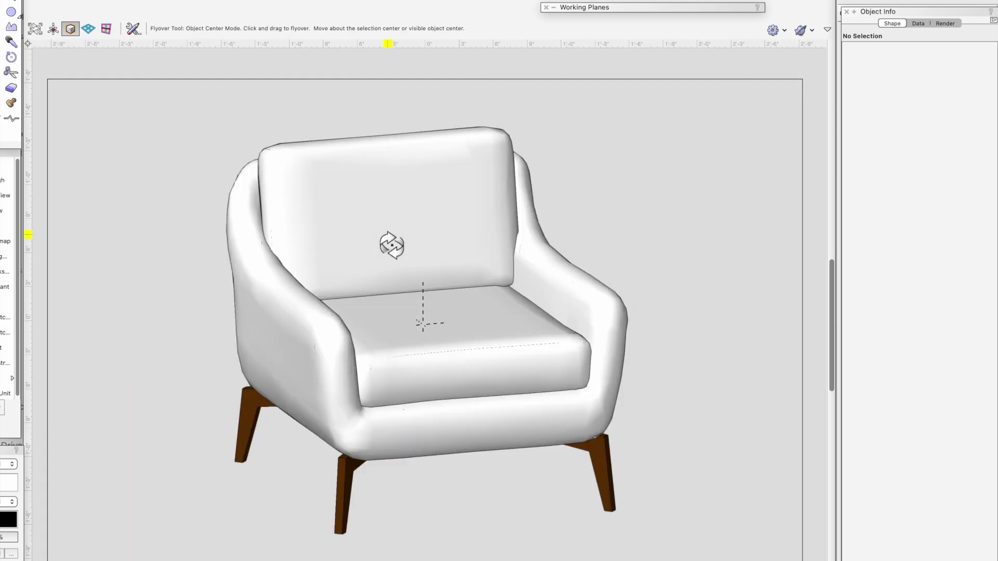
{"action": "left_click", "coordinate": [97, 0]}
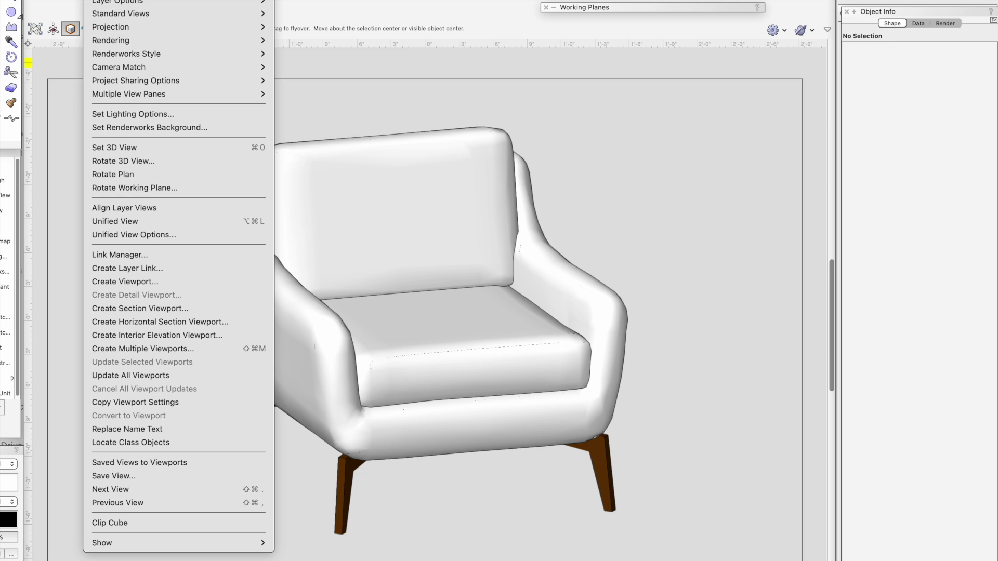
{"action": "left_click", "coordinate": [107, 234]}
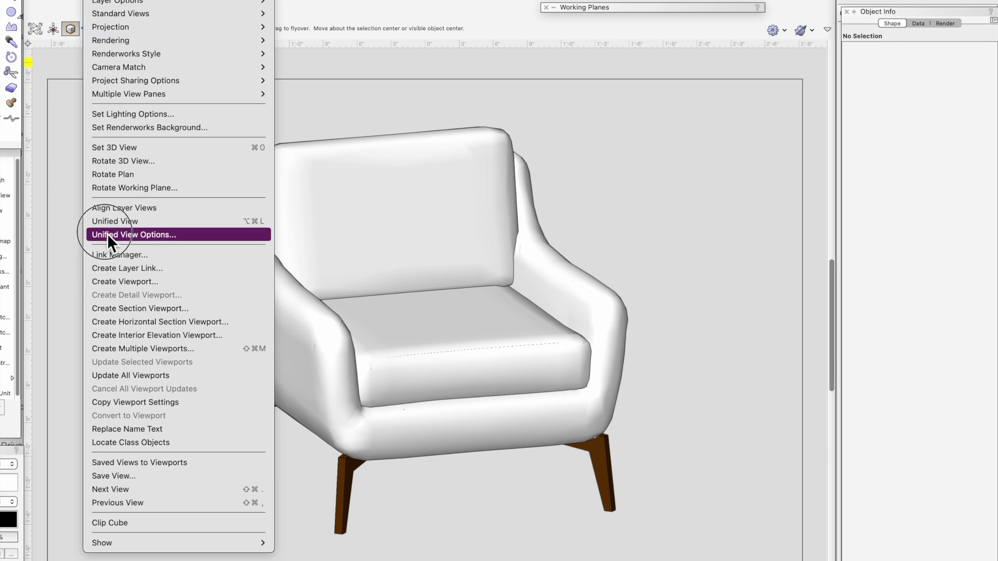
{"action": "left_click", "coordinate": [125, 111]}
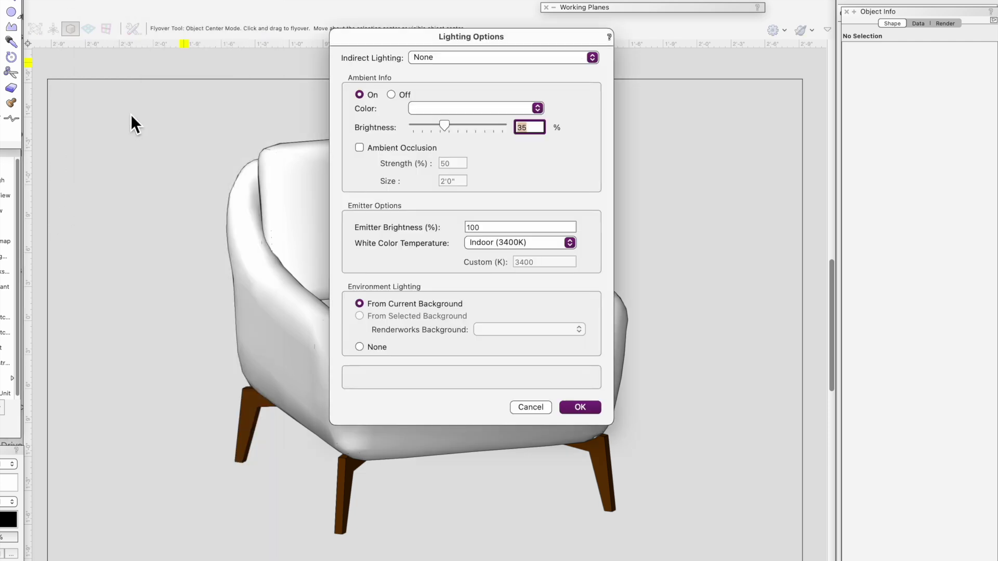
{"action": "left_click", "coordinate": [360, 148]}
{"action": "left_click", "coordinate": [580, 407]}
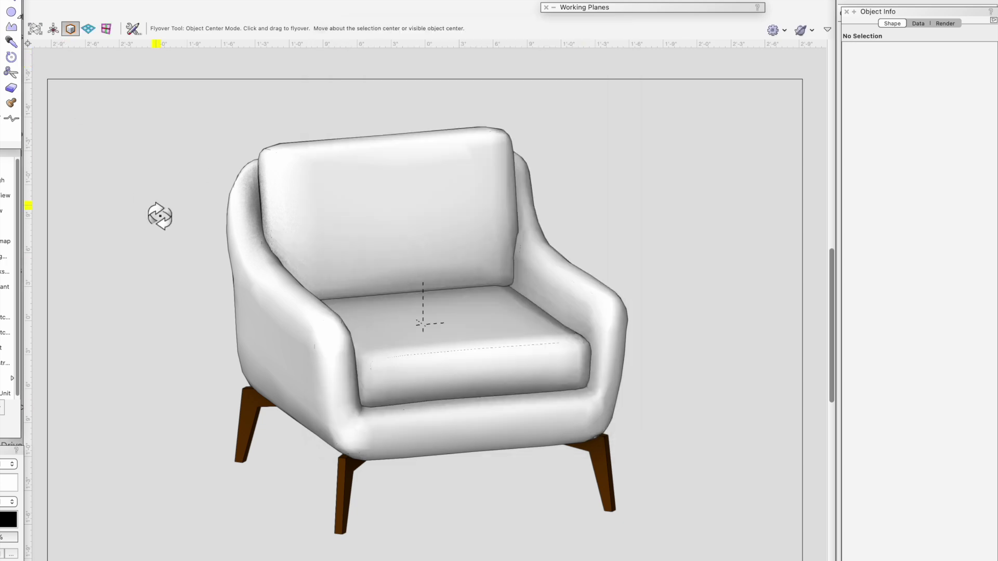
{"action": "left_click_drag", "start_coordinate": [160, 215], "coordinate": [151, 208]}
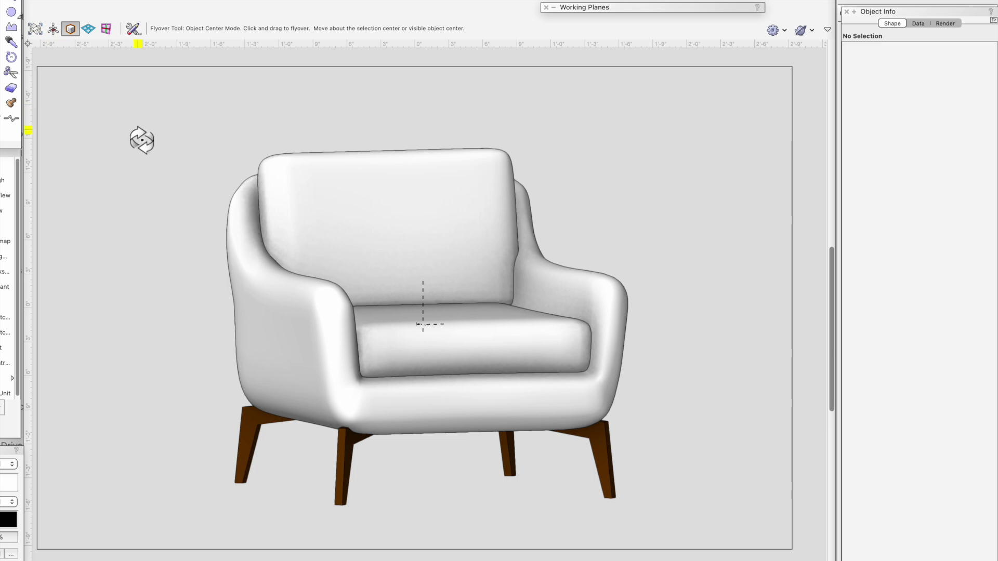
{"action": "left_click_drag", "start_coordinate": [142, 140], "coordinate": [134, 132]}
In Top/Plan view, draw a rounded rectangle about 2'4.7" by 2'6.5" over the chair's outer outline.
{"action": "key", "text": "super+5"}
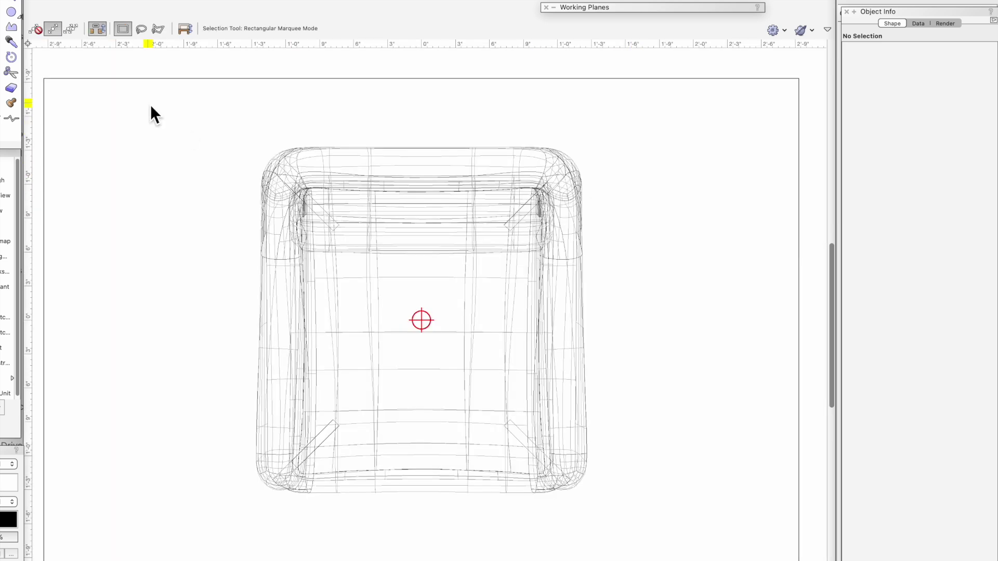
{"action": "left_click", "coordinate": [0, 12]}
{"action": "left_click", "coordinate": [0, 12]}
{"action": "left_click", "coordinate": [0, 12]}
{"action": "left_click", "coordinate": [262, 149]}
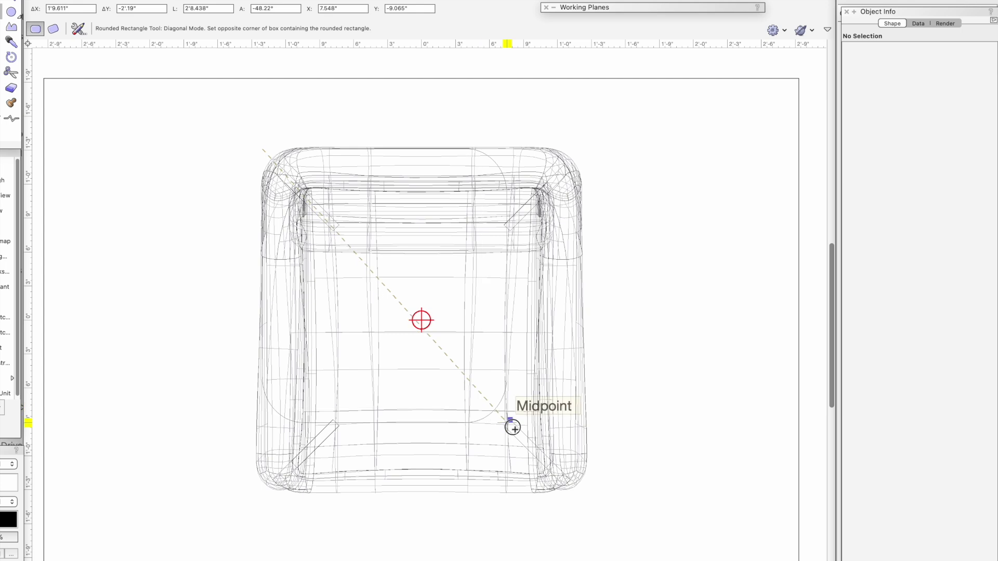
{"action": "left_click", "coordinate": [587, 494]}
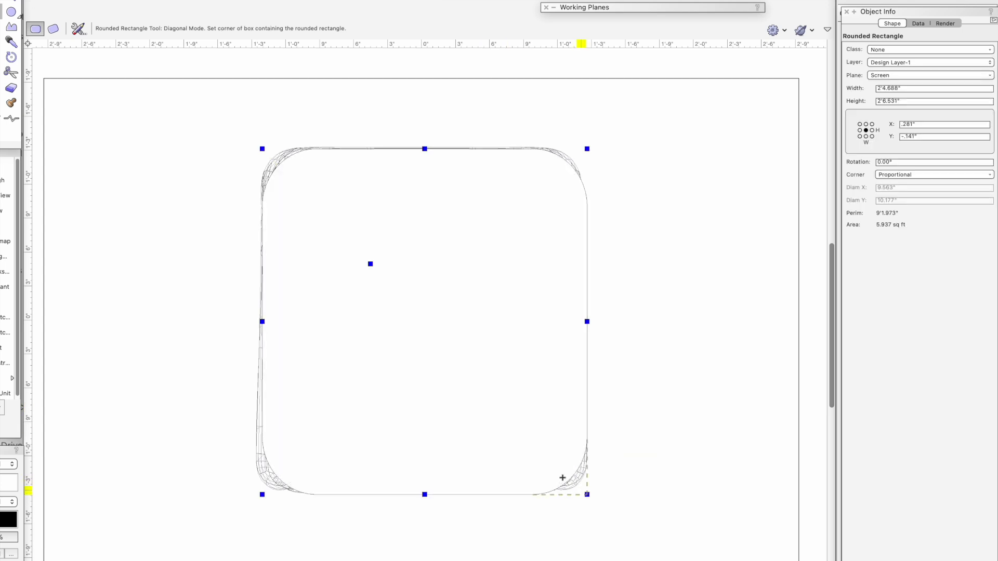
Draw a rounded rectangle about 1'8.2" by 2' for the seat and one about 1'8.8" by 3.5" above it for the backrest.
{"action": "left_click", "coordinate": [316, 222]}
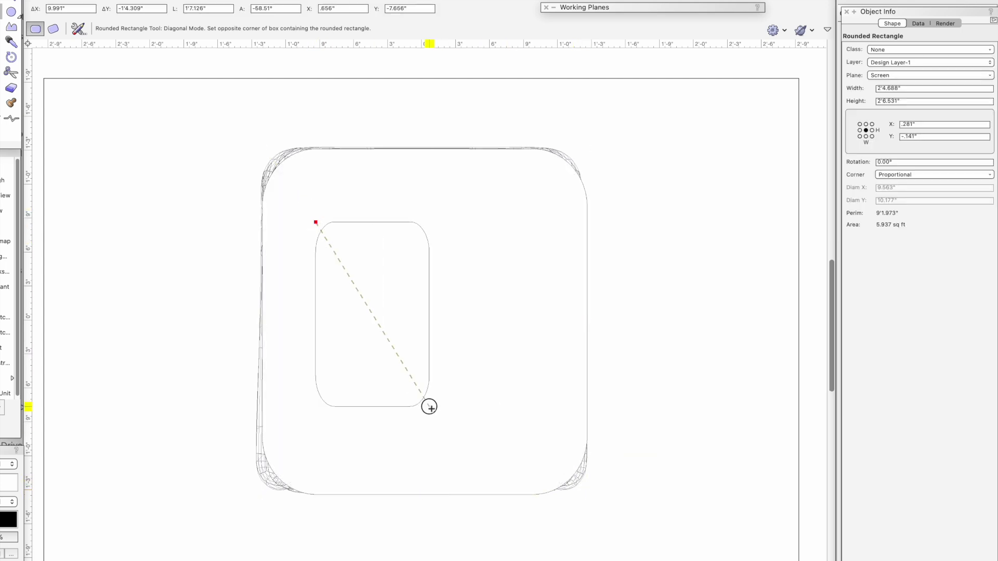
{"action": "left_click", "coordinate": [545, 493]}
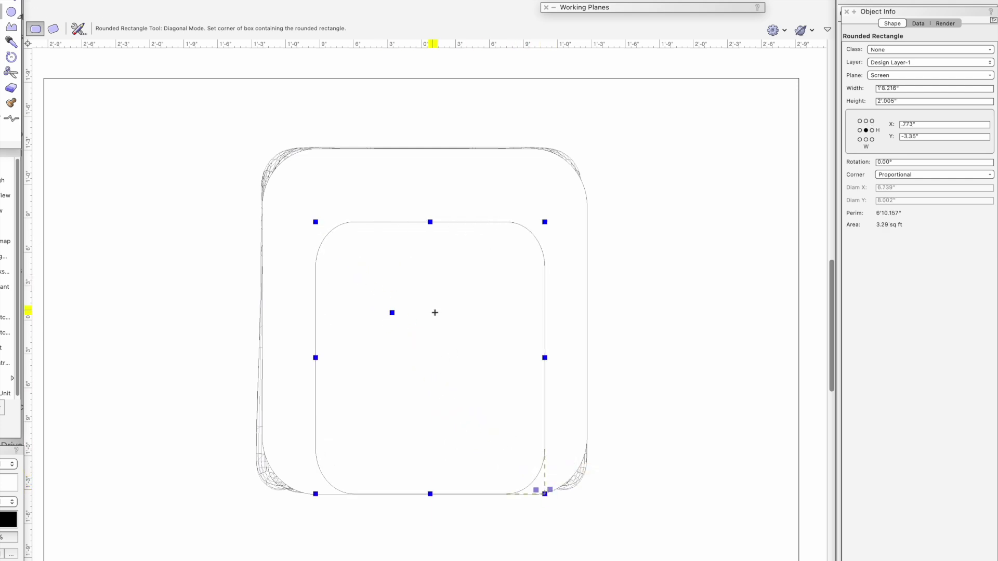
{"action": "left_click", "coordinate": [302, 177]}
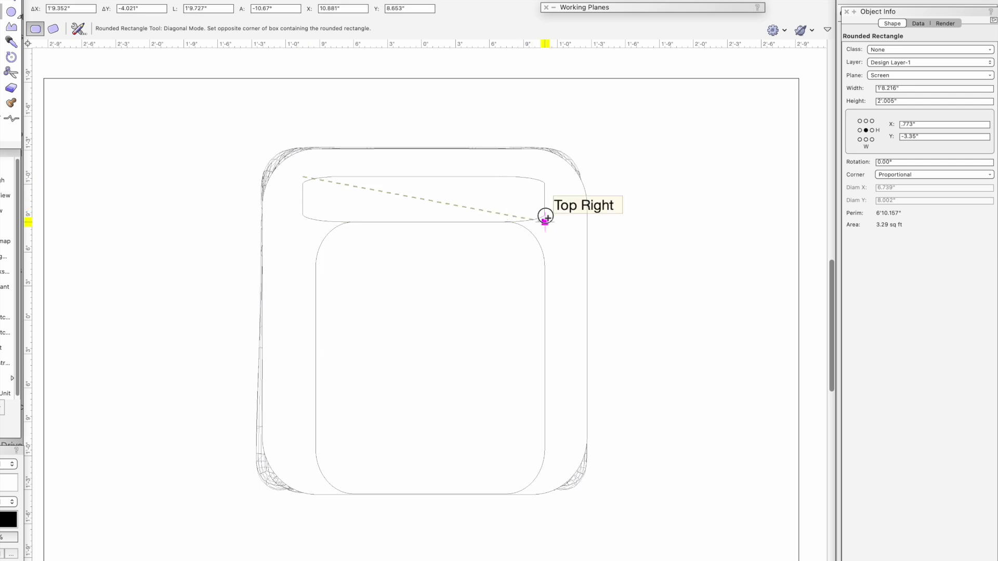
{"action": "left_click", "coordinate": [538, 216]}
{"action": "key", "text": "x"}
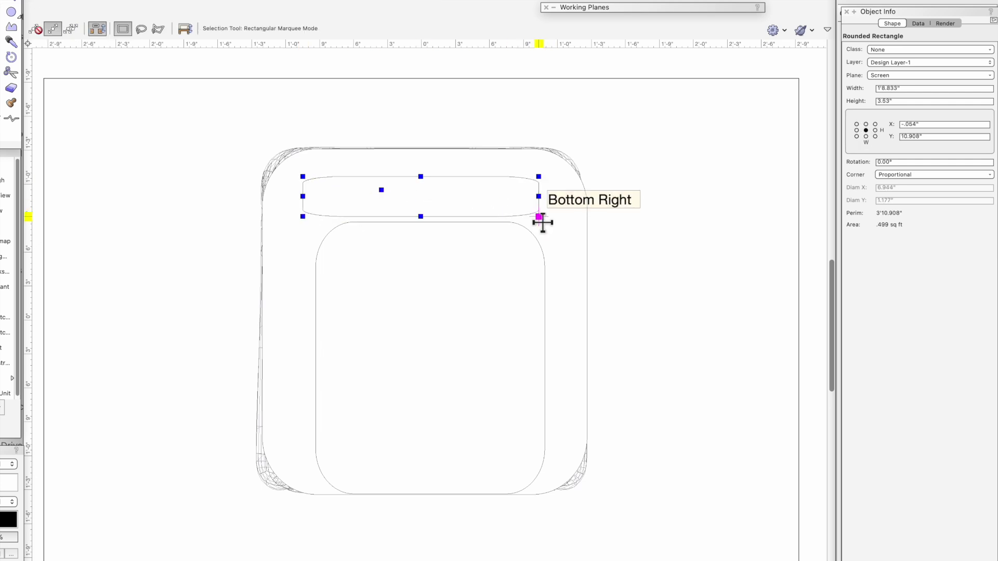
Align the three rounded rectangles horizontally by their centers, leaving the 3D chair out of the selection.
{"action": "key", "text": "super+a"}
{"action": "left_click", "coordinate": [577, 256], "text": "shift"}
{"action": "key", "text": "super+equal"}
{"action": "left_click", "coordinate": [357, 228]}
{"action": "left_click", "coordinate": [392, 248]}
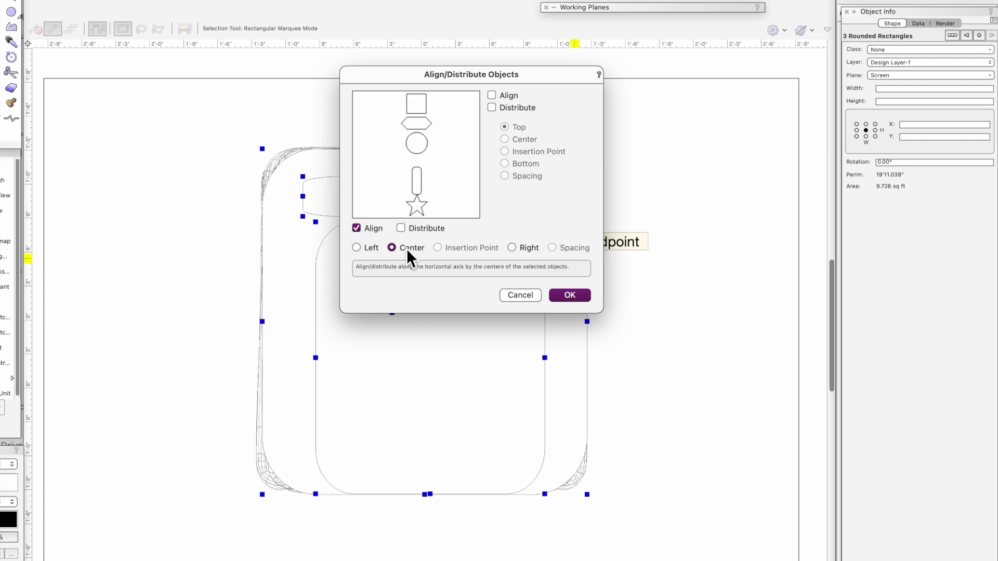
{"action": "left_click", "coordinate": [570, 295]}
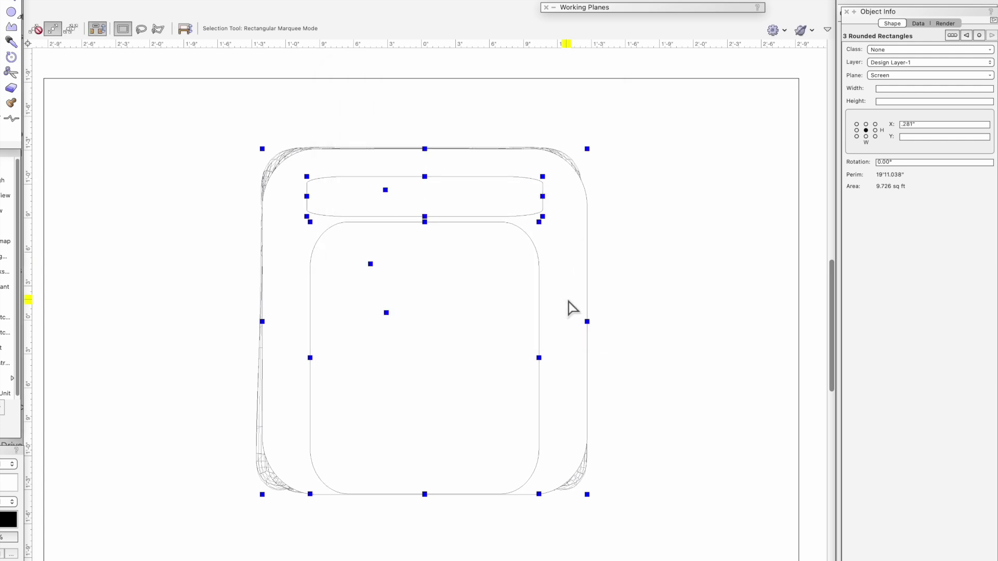
Set the outer rectangle's corners to Symmetrical and reduce their rounding to a diameter of about 6.7".
{"action": "left_click", "coordinate": [666, 333]}
{"action": "left_click", "coordinate": [289, 278]}
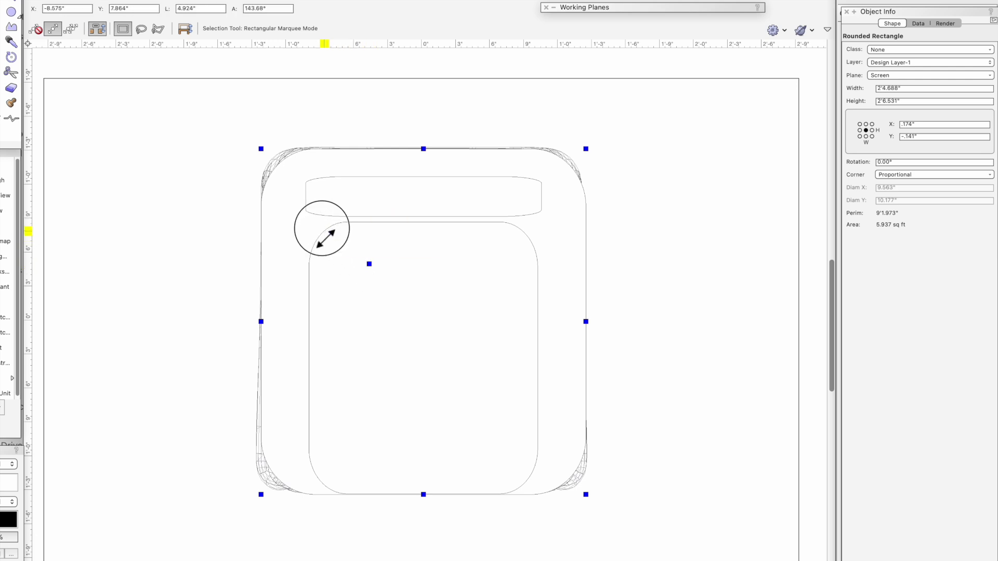
{"action": "left_click", "coordinate": [897, 175]}
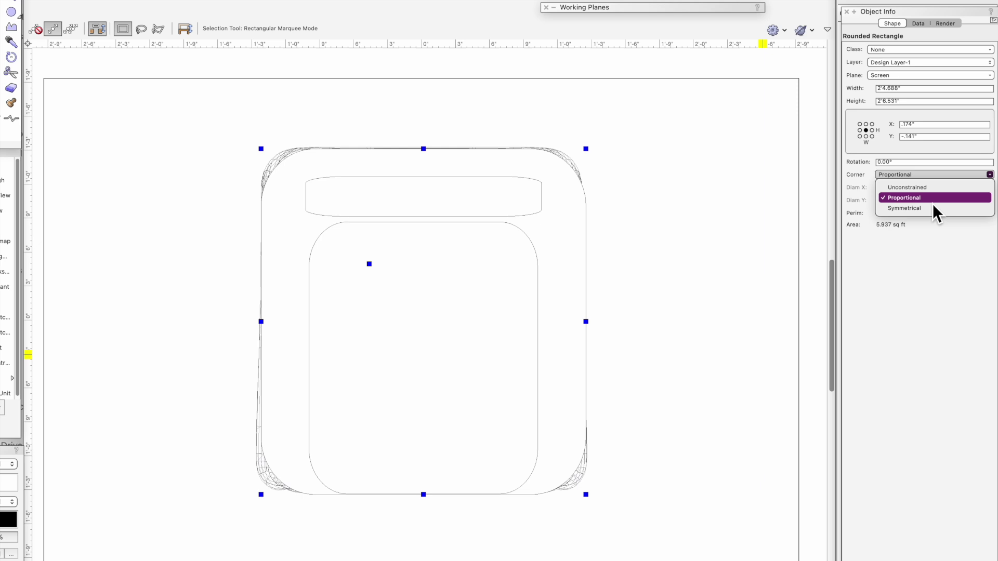
{"action": "left_click", "coordinate": [921, 213]}
{"action": "left_click_drag", "start_coordinate": [370, 258], "coordinate": [338, 225]}
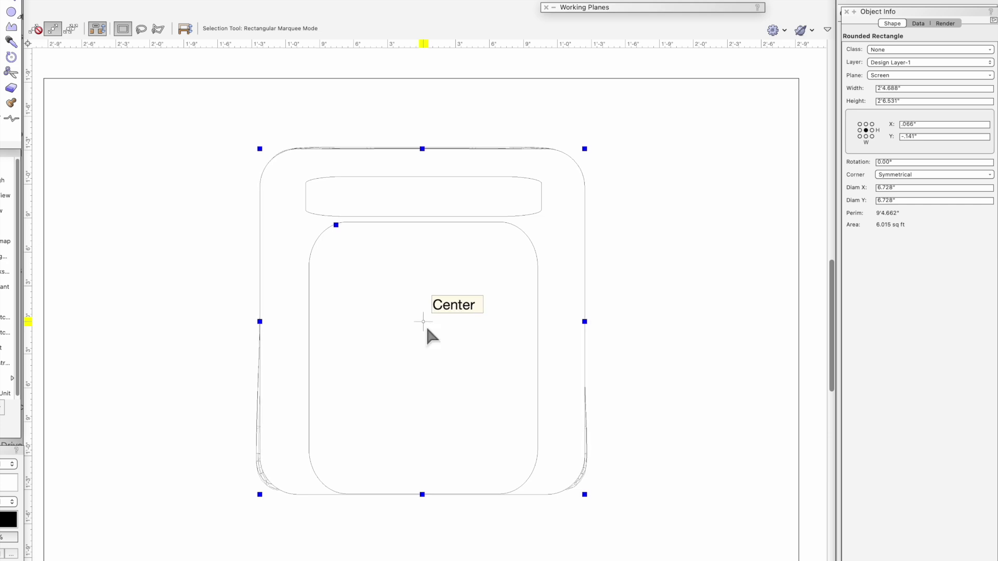
Set the backrest rectangle's corners to Symmetrical and enlarge their rounding.
{"action": "left_click", "coordinate": [413, 200]}
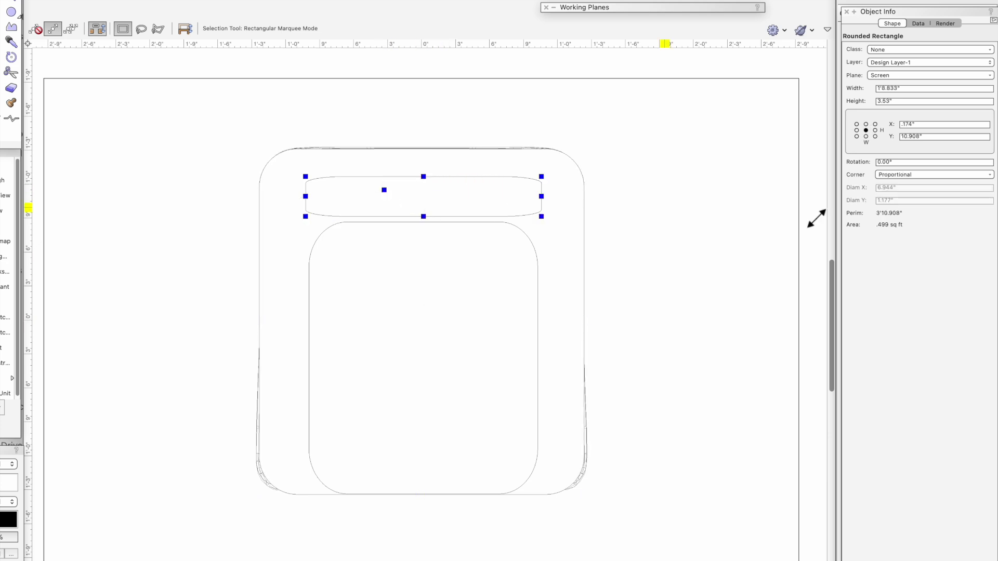
{"action": "left_click", "coordinate": [906, 175]}
{"action": "left_click", "coordinate": [904, 187]}
{"action": "left_click_drag", "start_coordinate": [319, 190], "coordinate": [361, 205]}
Set the seat rectangle's corners to Symmetrical and reduce their rounding to a diameter of about 4".
{"action": "left_click", "coordinate": [385, 286]}
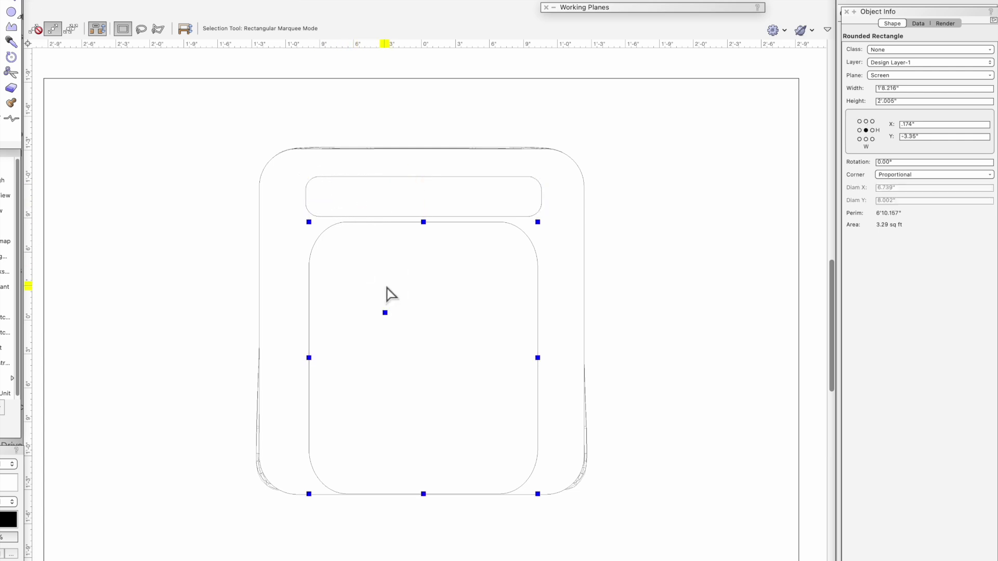
{"action": "left_click", "coordinate": [923, 176]}
{"action": "left_click", "coordinate": [921, 209]}
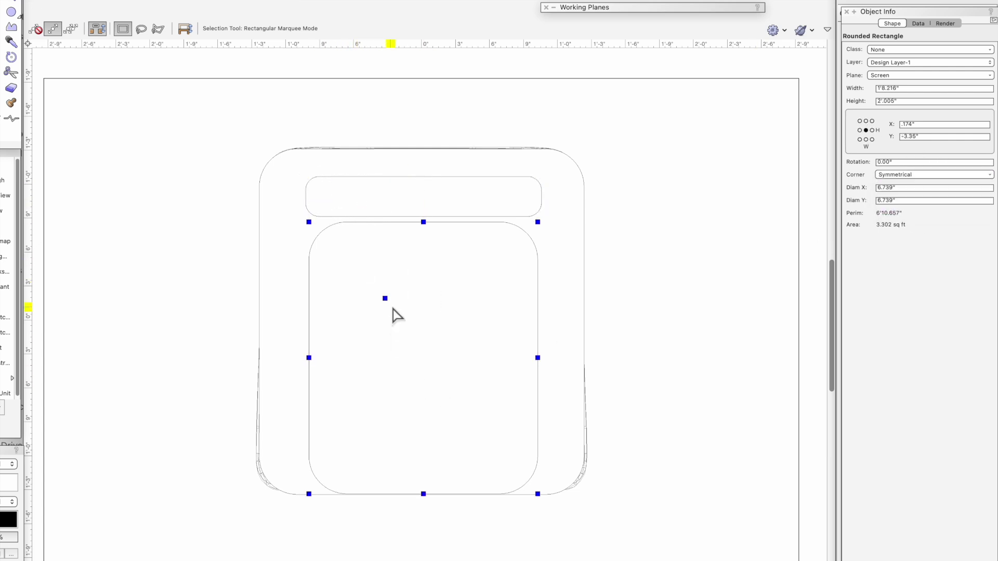
{"action": "left_click_drag", "start_coordinate": [384, 299], "coordinate": [354, 267]}
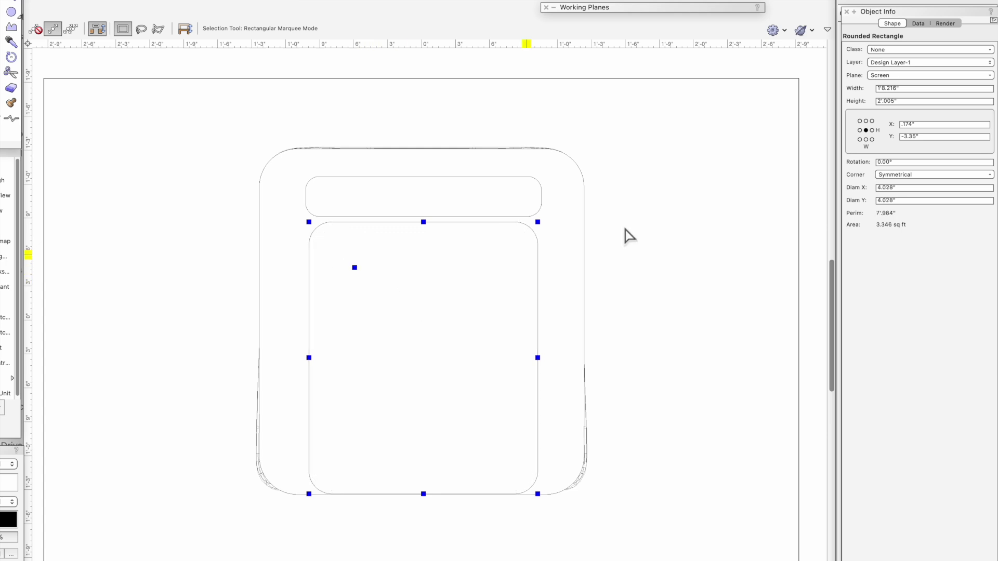
Create a symbol named "Hybrid Simple Comfy Chair" from the three rectangles and the 3D chair, leaving an instance in place.
{"action": "left_click_drag", "start_coordinate": [668, 115], "coordinate": [184, 534]}
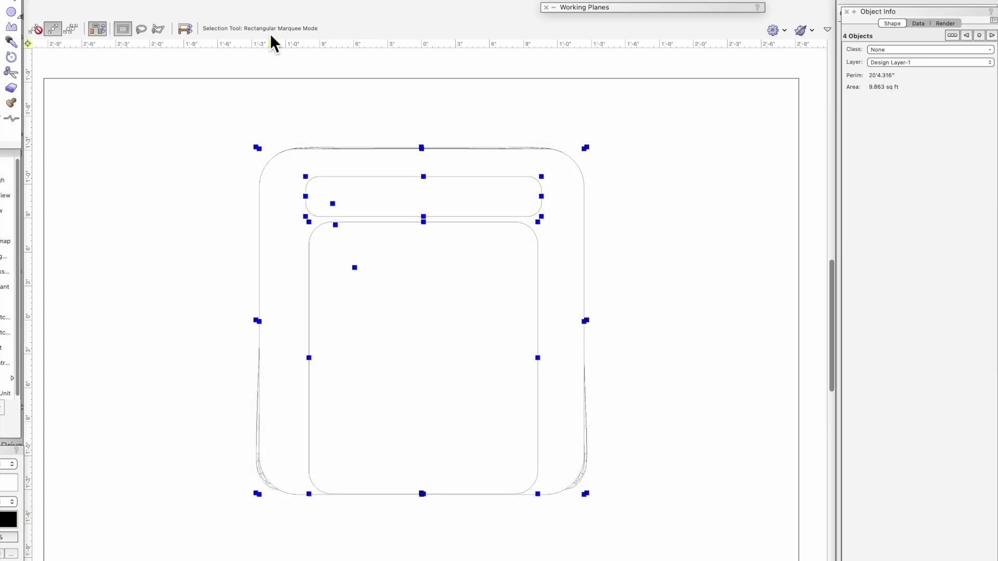
{"action": "left_click", "coordinate": [129, 0]}
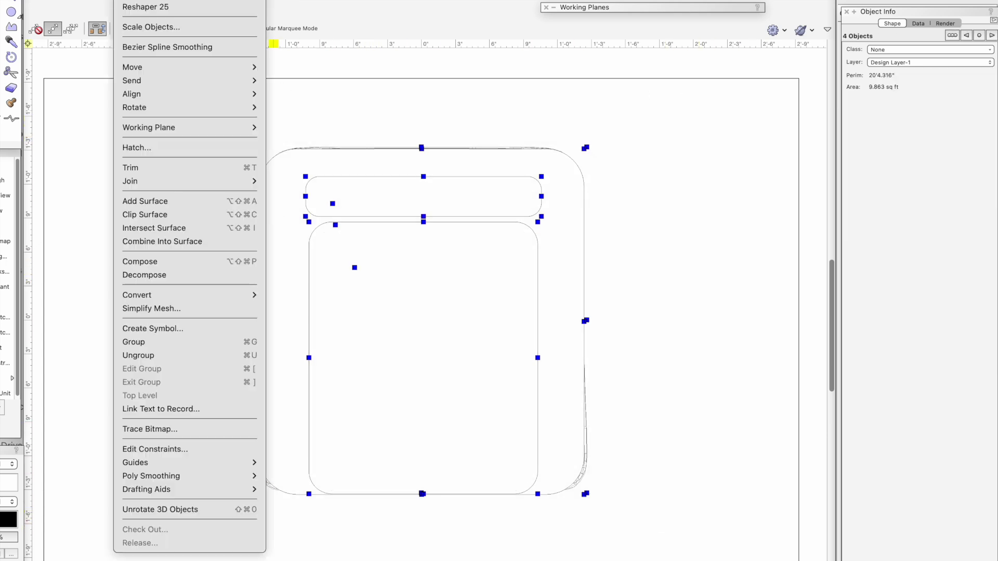
{"action": "left_click", "coordinate": [204, 329]}
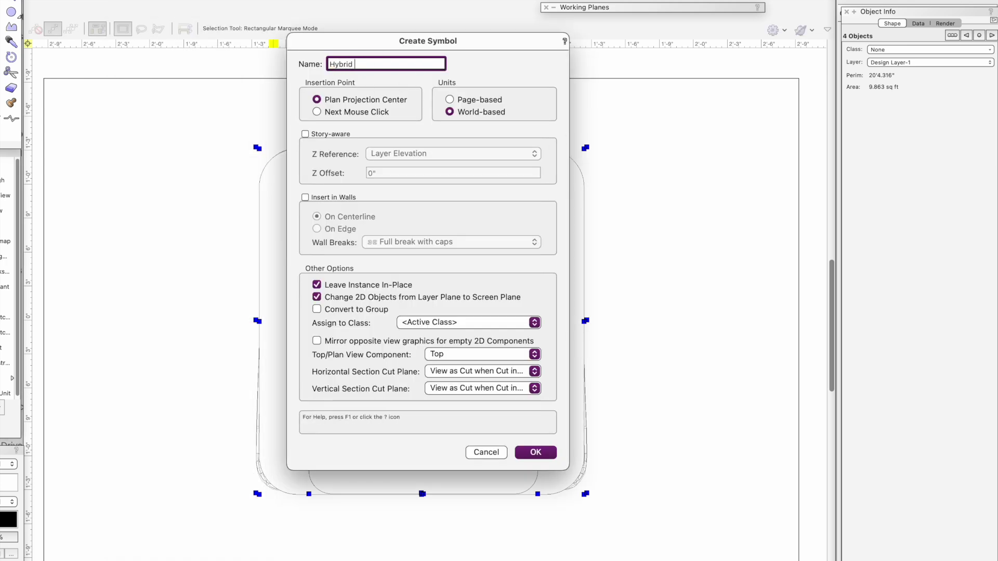
{"action": "type", "text": "Hybrid Simple Comfy Chair"}
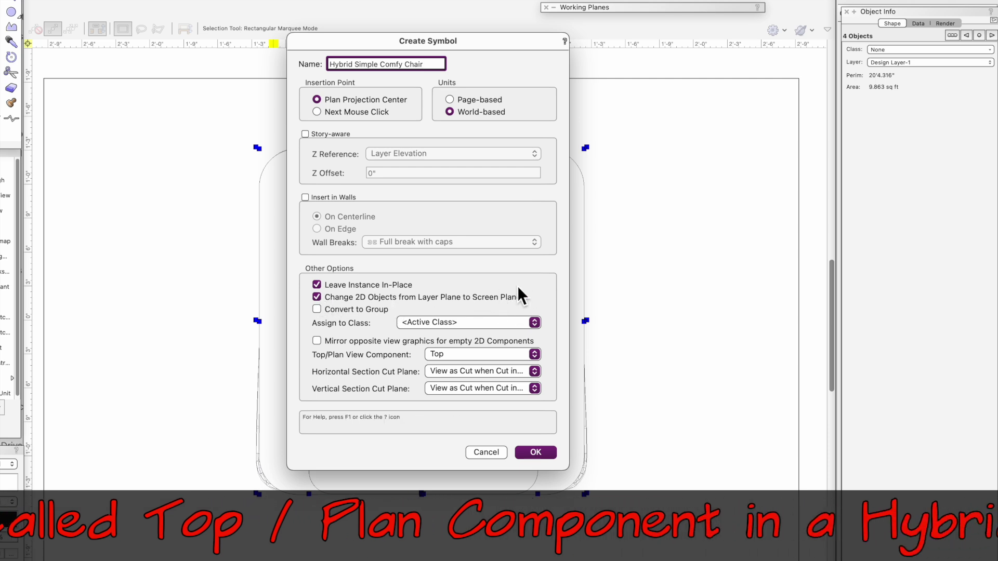
{"action": "left_click", "coordinate": [477, 323]}
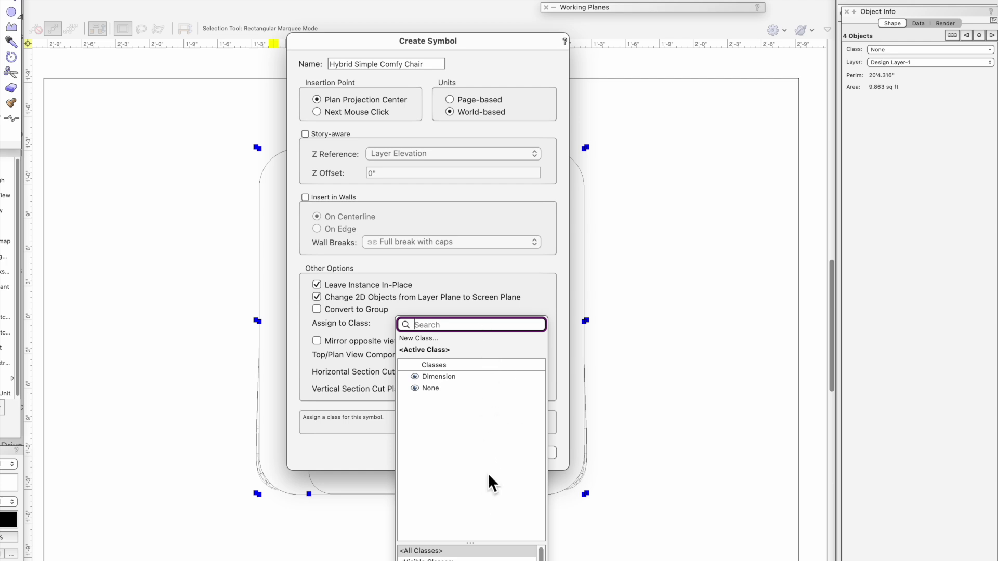
{"action": "left_click", "coordinate": [545, 300]}
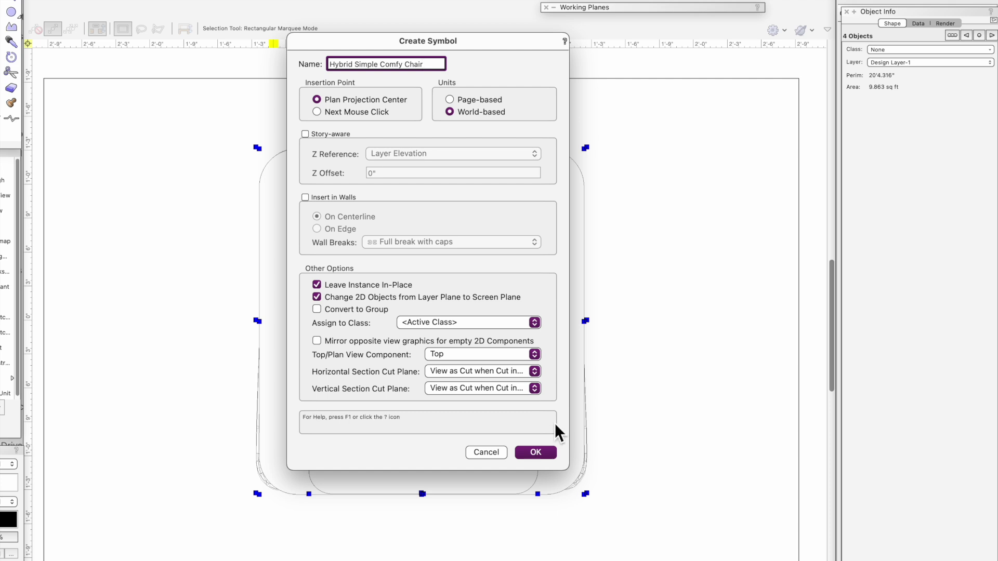
{"action": "left_click", "coordinate": [541, 453]}
Compare the new symbol's appearance in the 3D view with its simplified outline in Top/Plan view.
{"action": "left_click", "coordinate": [606, 333]}
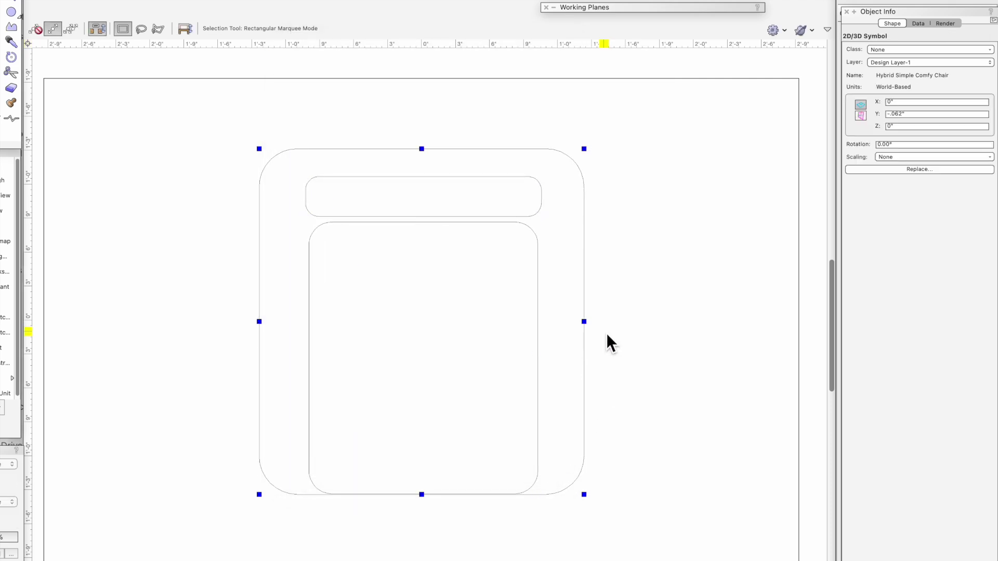
{"action": "left_click", "coordinate": [662, 343]}
{"action": "left_click", "coordinate": [540, 267]}
{"action": "key", "text": "super+grave"}
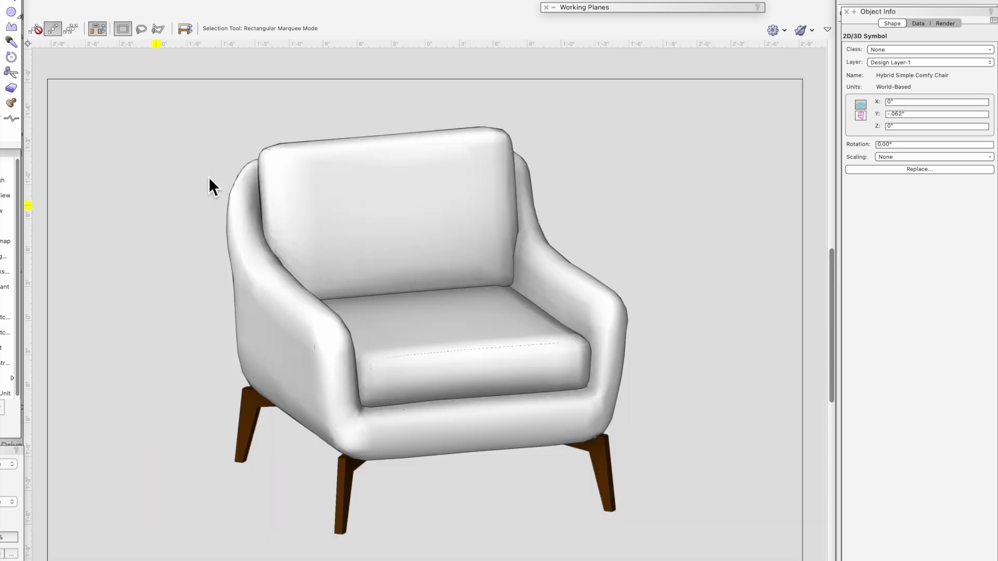
{"action": "key", "text": "super+grave"}
{"action": "key", "text": "super+grave"}
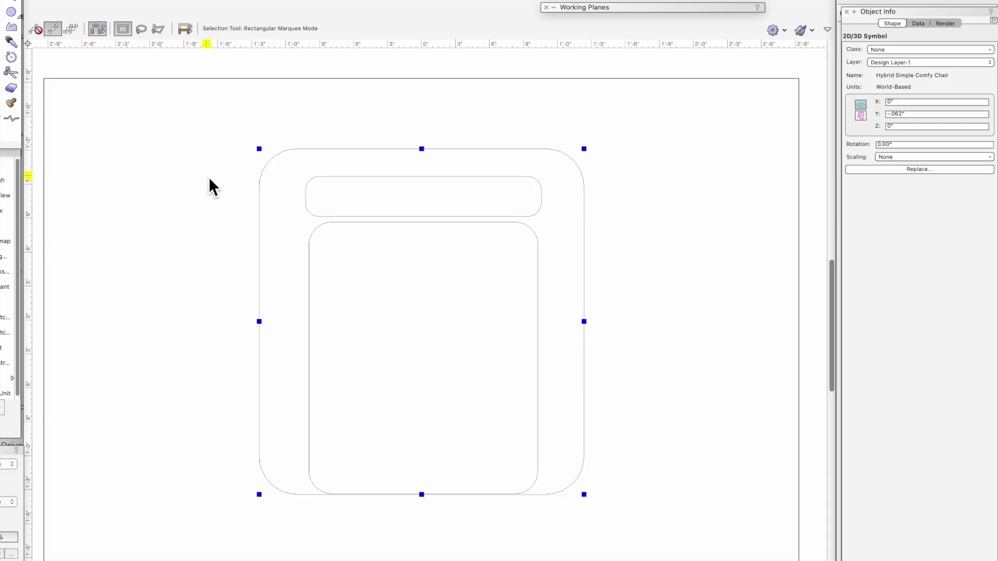
{"action": "key", "text": "super+grave"}
{"action": "key", "text": "super+grave"}
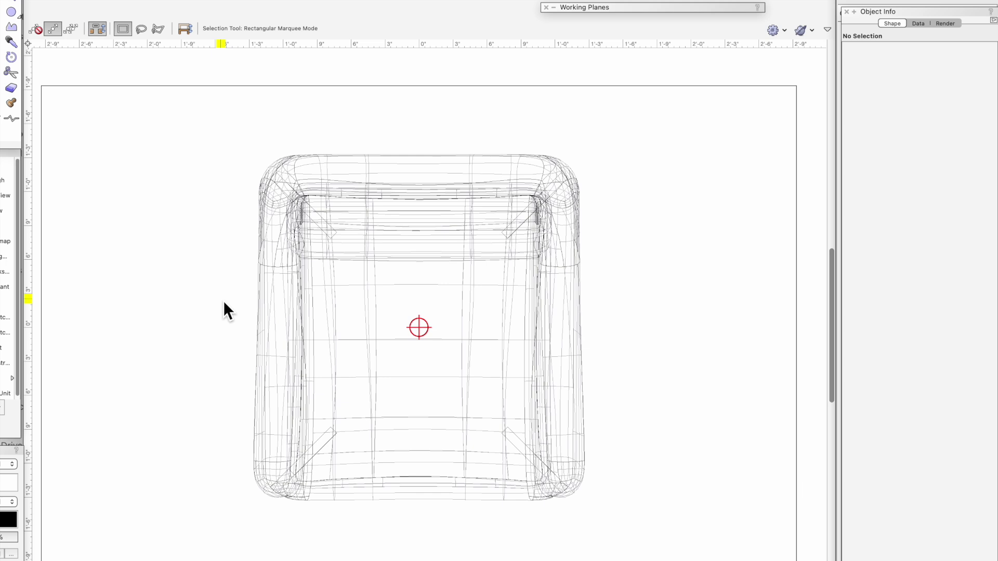
{"action": "key", "text": "shift+super+g"}
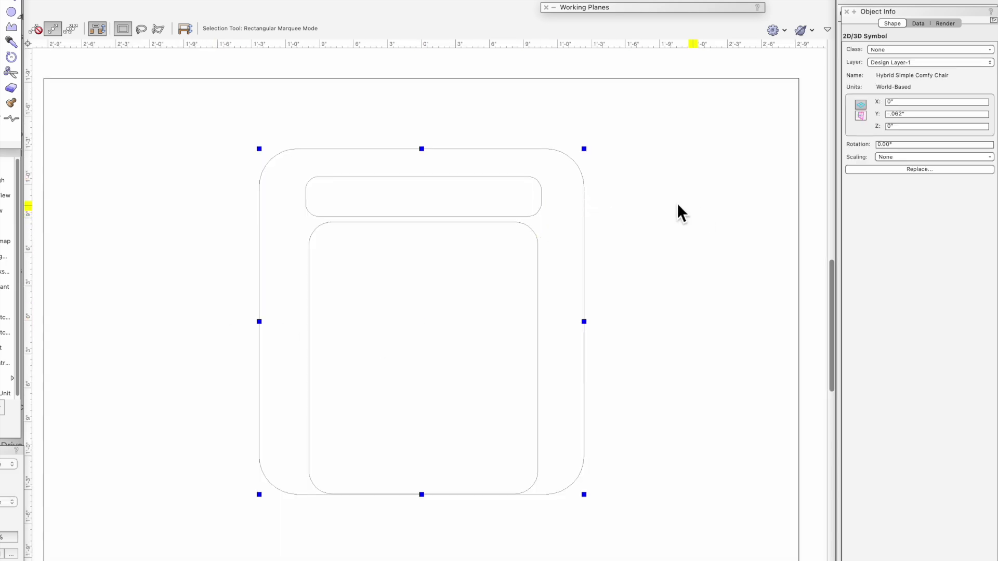
{"action": "left_click", "coordinate": [650, 196]}
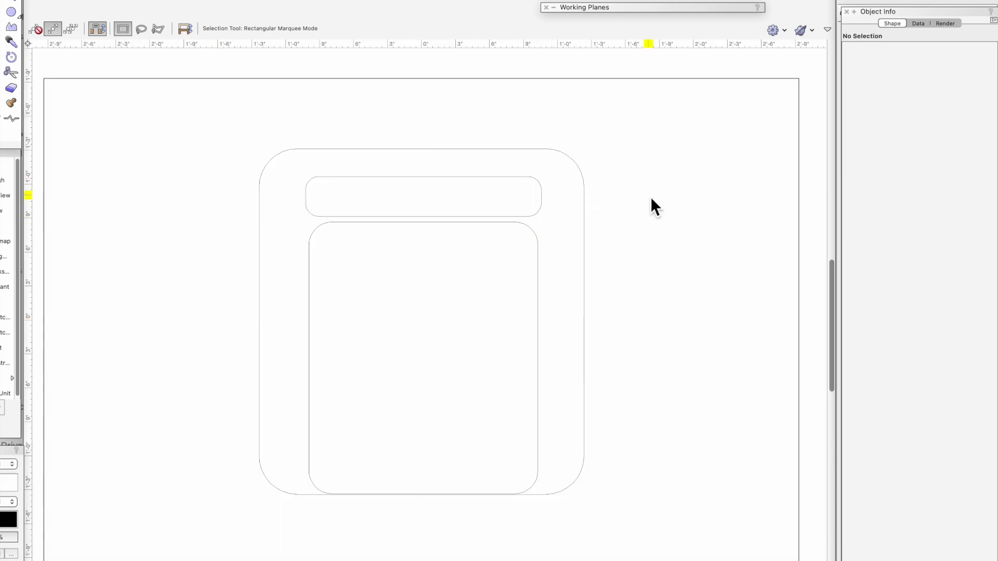
Open the chair symbol's 2D components for editing and apply a gradient fill to the outer rounded rectangle.
{"action": "double_click", "coordinate": [549, 202]}
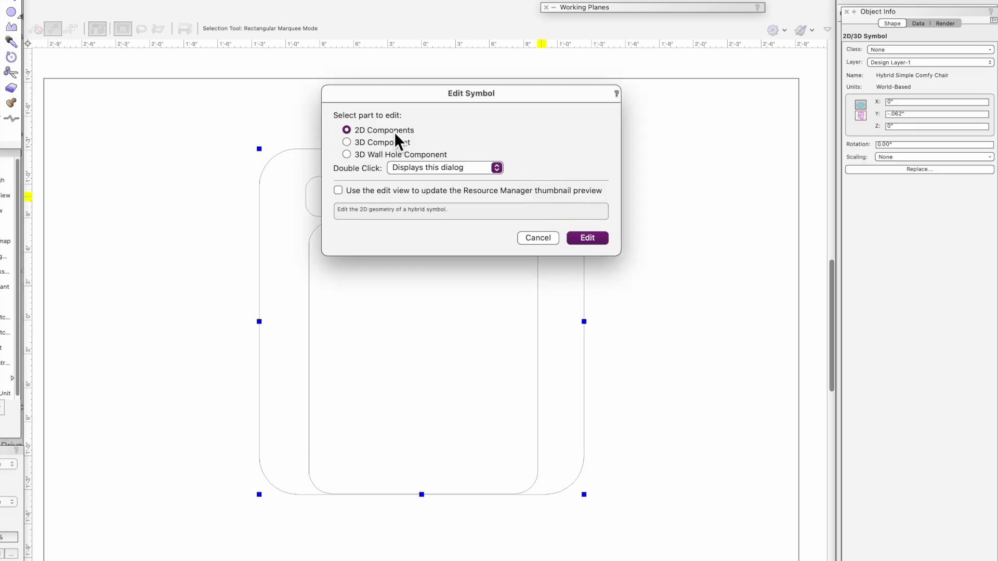
{"action": "left_click", "coordinate": [535, 237]}
{"action": "double_click", "coordinate": [541, 260]}
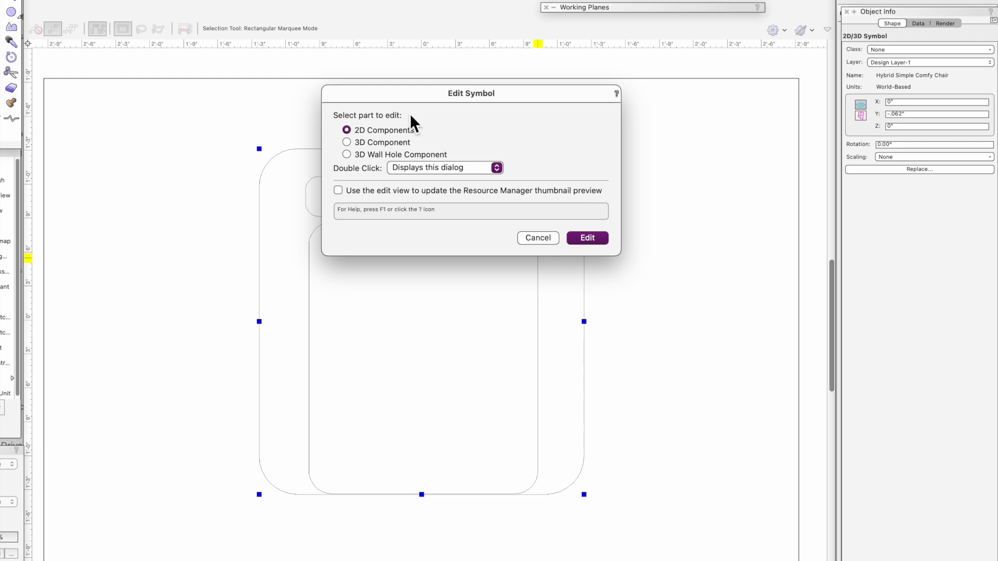
{"action": "left_click", "coordinate": [604, 238]}
{"action": "left_click", "coordinate": [260, 387]}
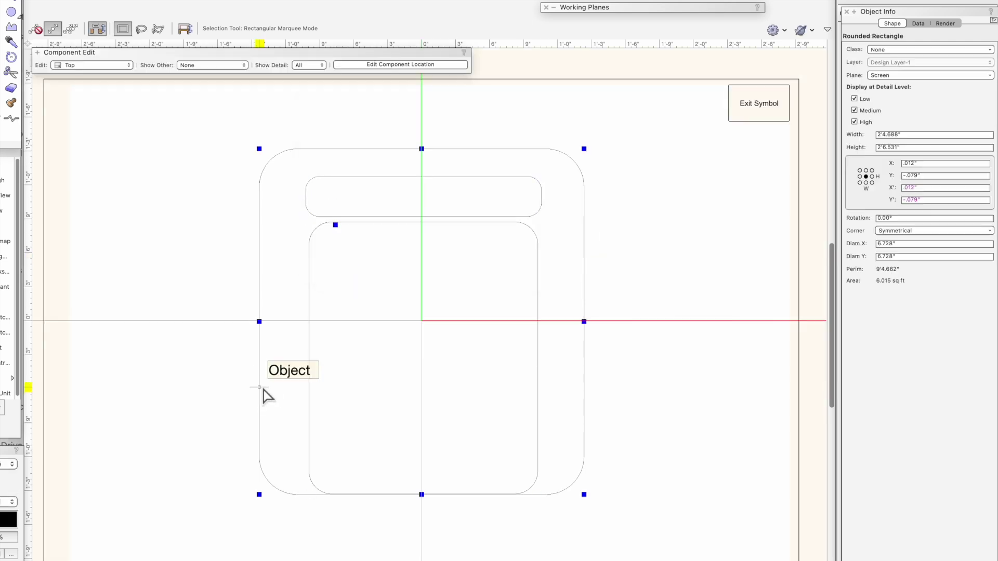
{"action": "left_click", "coordinate": [6, 465]}
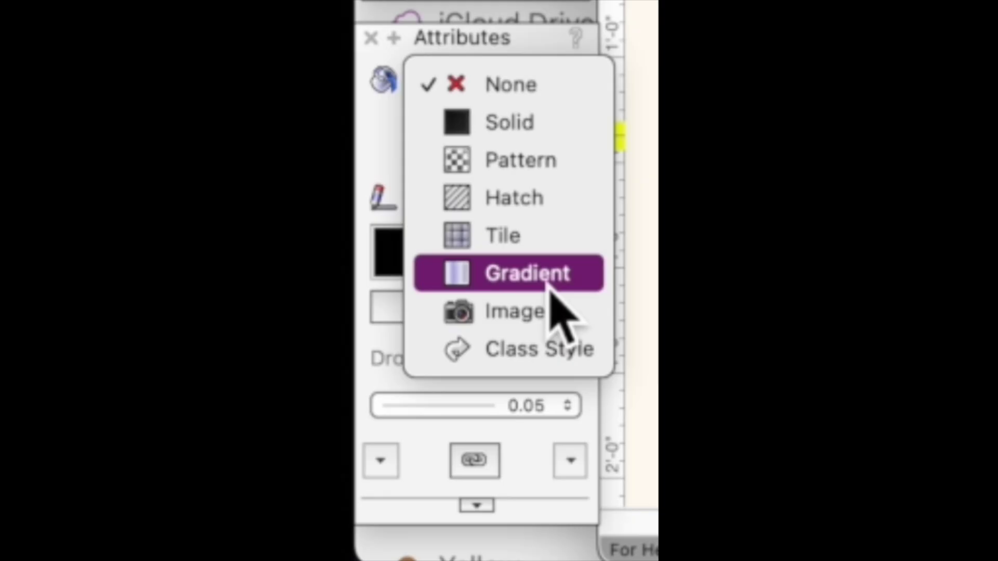
{"action": "left_click", "coordinate": [549, 283]}
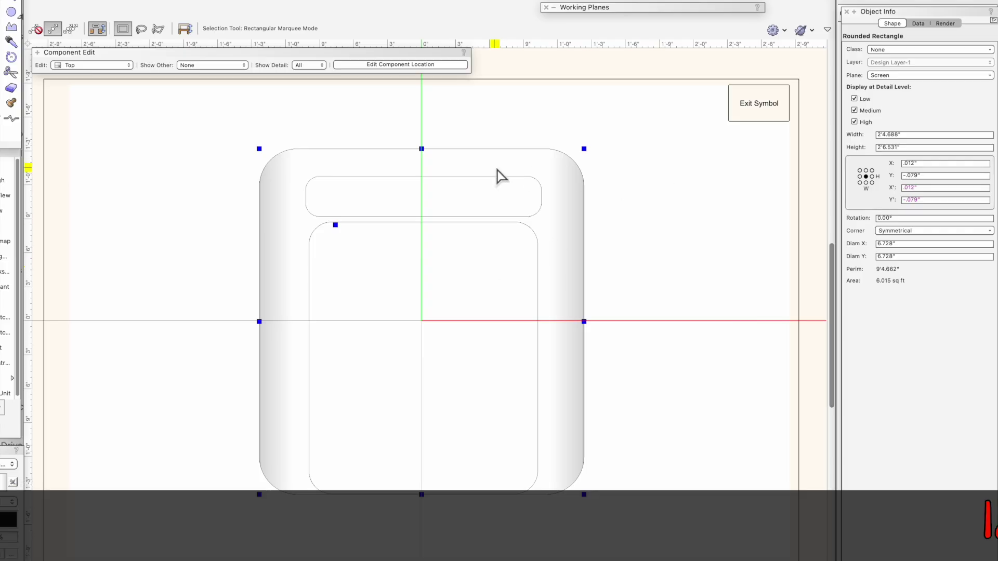
Apply a gradient fill to the backrest rectangle and the seat rectangle.
{"action": "left_click", "coordinate": [473, 177]}
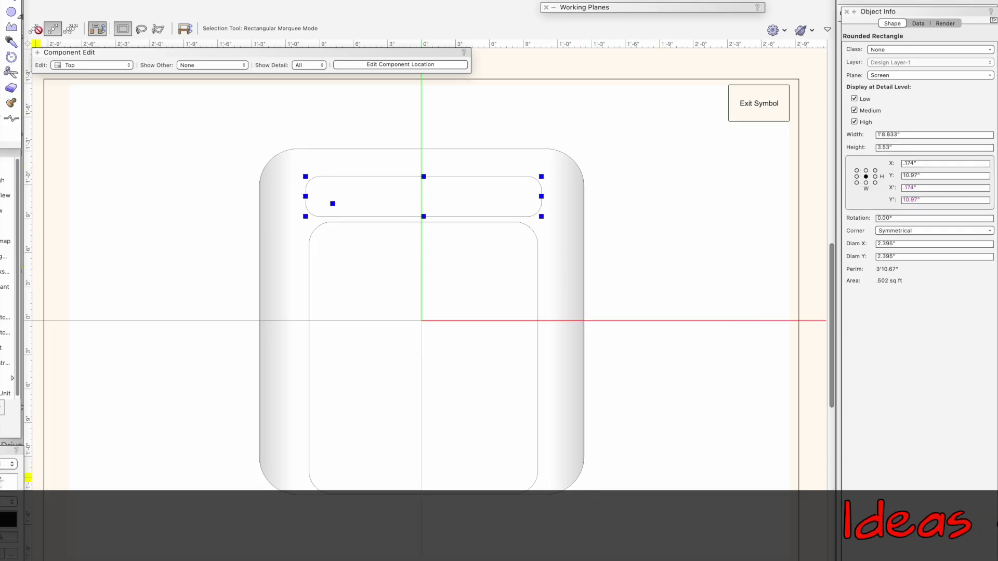
{"action": "left_click", "coordinate": [5, 465]}
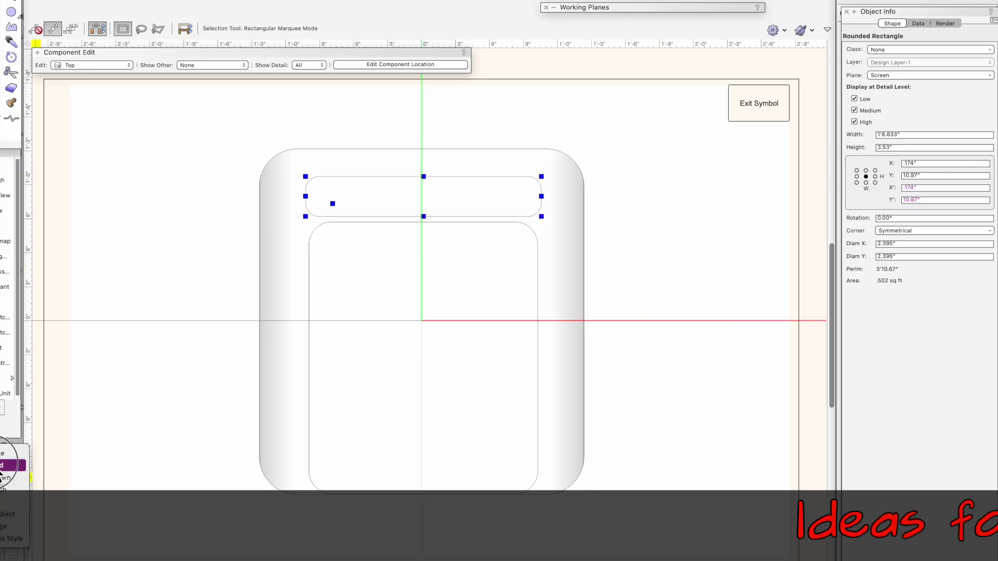
{"action": "left_click", "coordinate": [8, 527]}
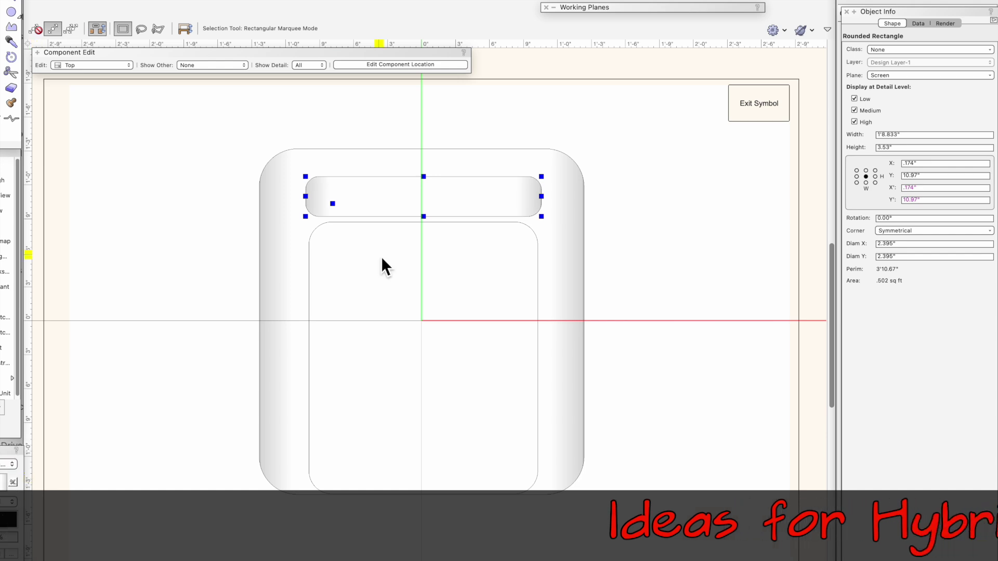
{"action": "left_click", "coordinate": [537, 312]}
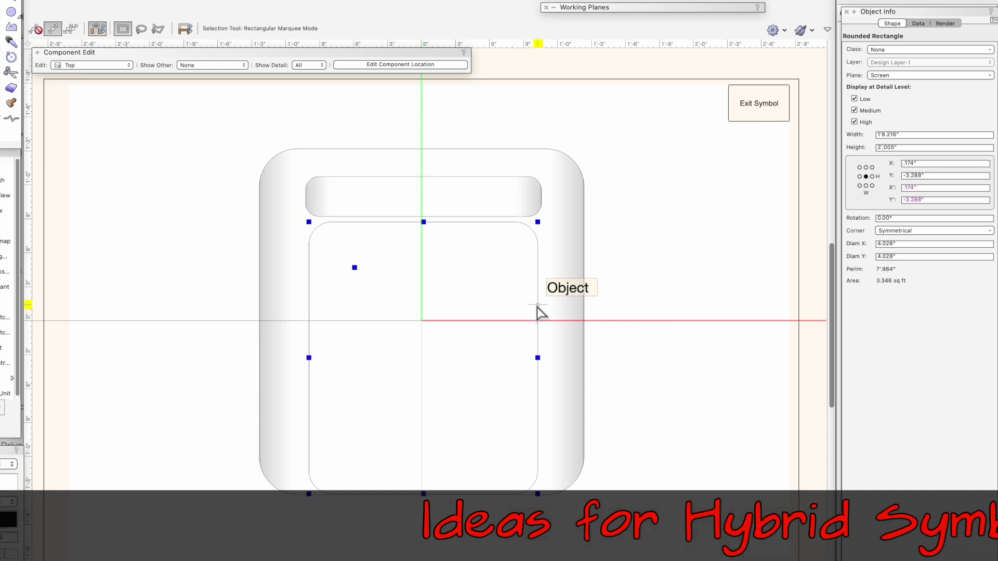
{"action": "left_click", "coordinate": [6, 464]}
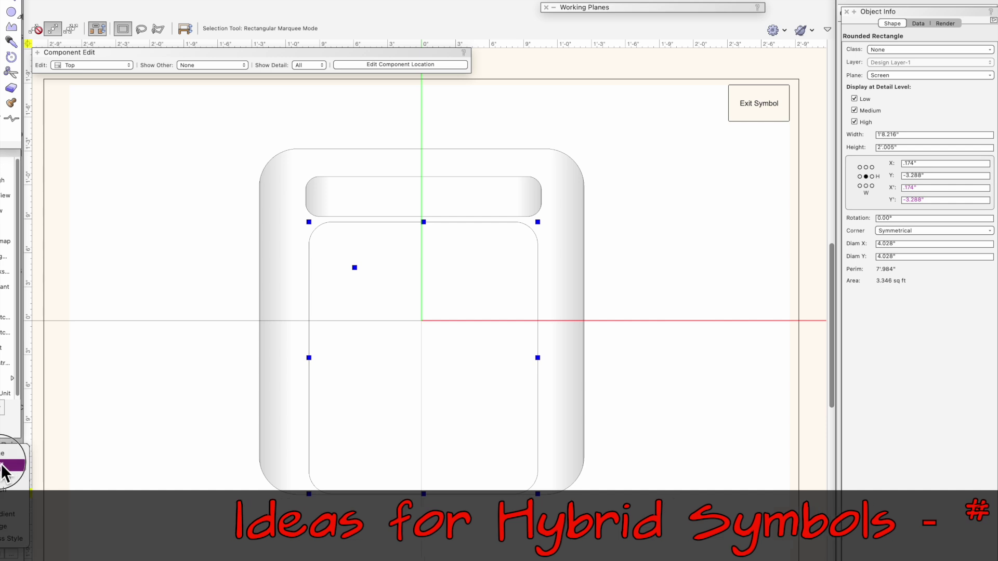
{"action": "left_click", "coordinate": [8, 525]}
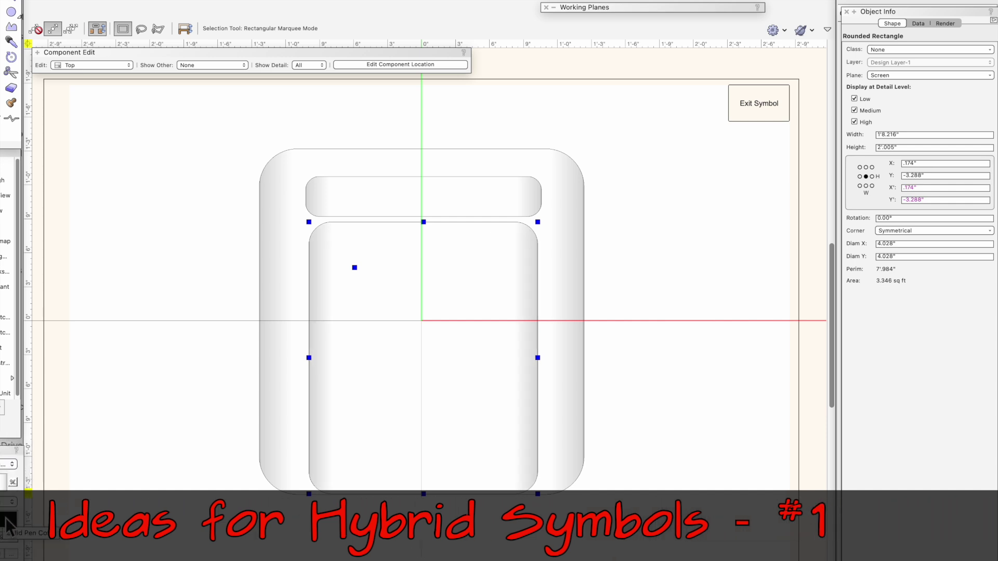
Change the seat rectangle's gradient type to Rectangular.
{"action": "left_click", "coordinate": [13, 483]}
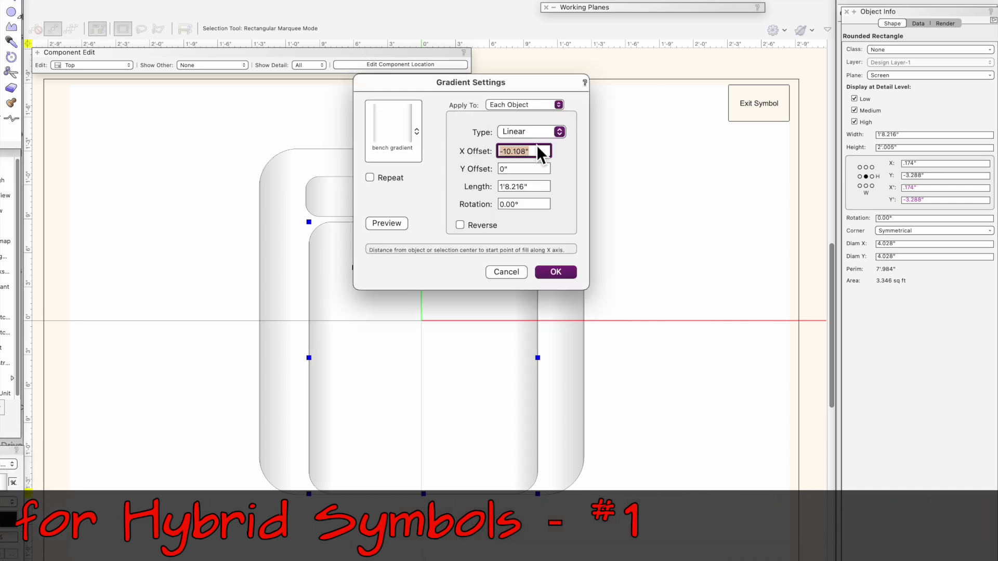
{"action": "left_click", "coordinate": [532, 133]}
{"action": "left_click", "coordinate": [536, 160]}
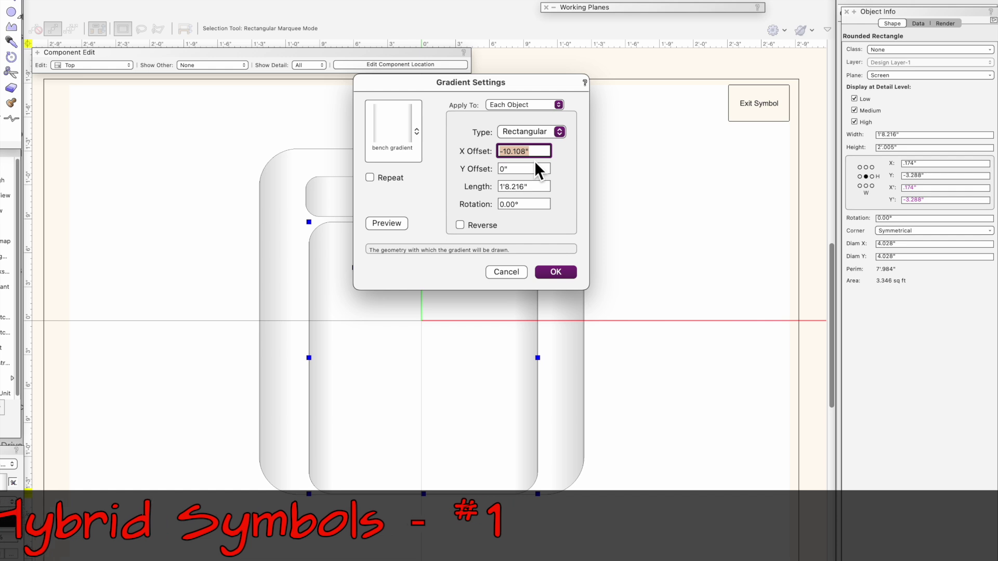
{"action": "left_click", "coordinate": [558, 273]}
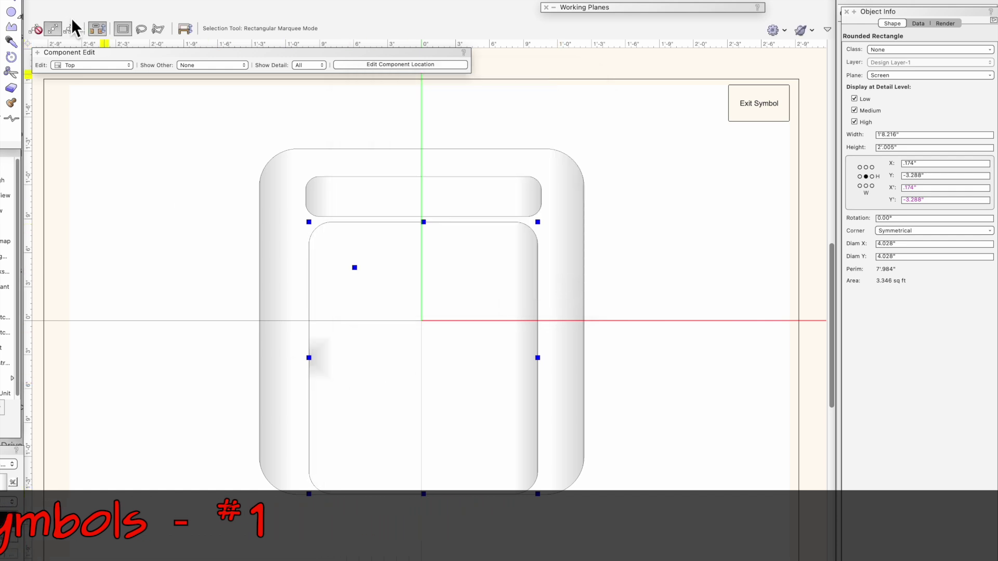
Center the seat's gradient with the Attribute Mapping tool and stretch it far beyond the chair's right side so the shading spreads across the seat.
{"action": "left_click", "coordinate": [2, 65]}
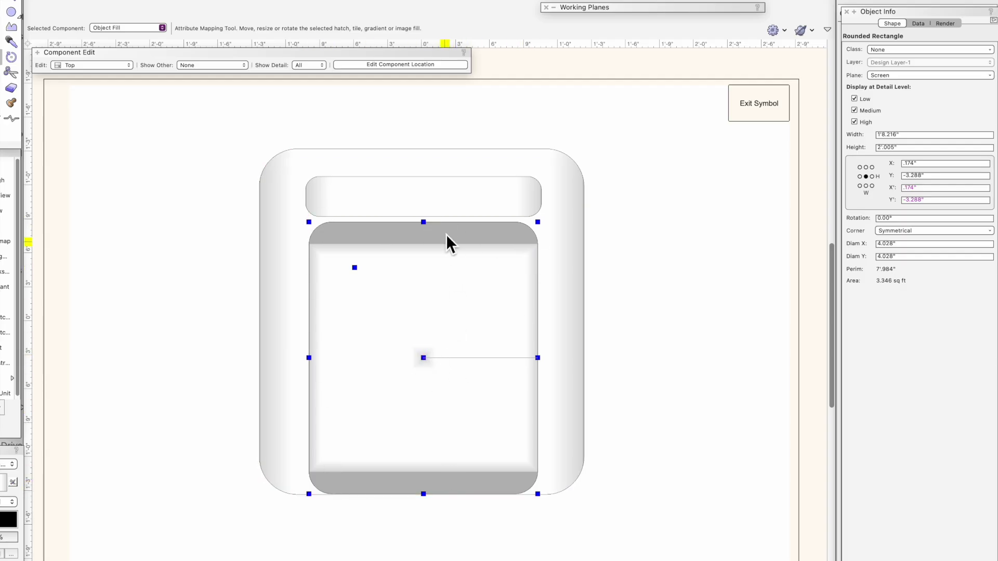
{"action": "left_click_drag", "start_coordinate": [538, 358], "coordinate": [768, 358]}
{"action": "key", "text": "super+2"}
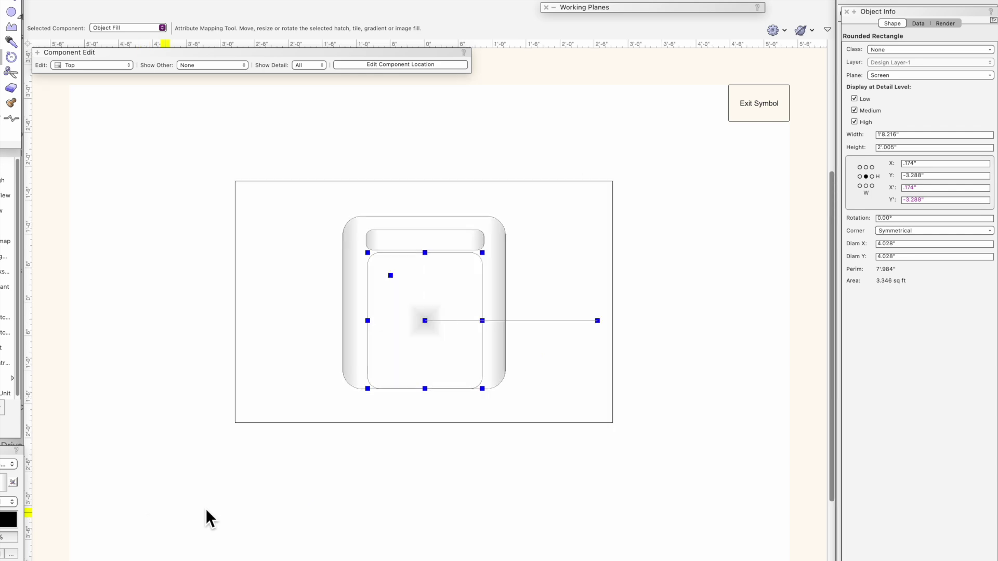
{"action": "left_click_drag", "start_coordinate": [597, 320], "coordinate": [716, 321]}
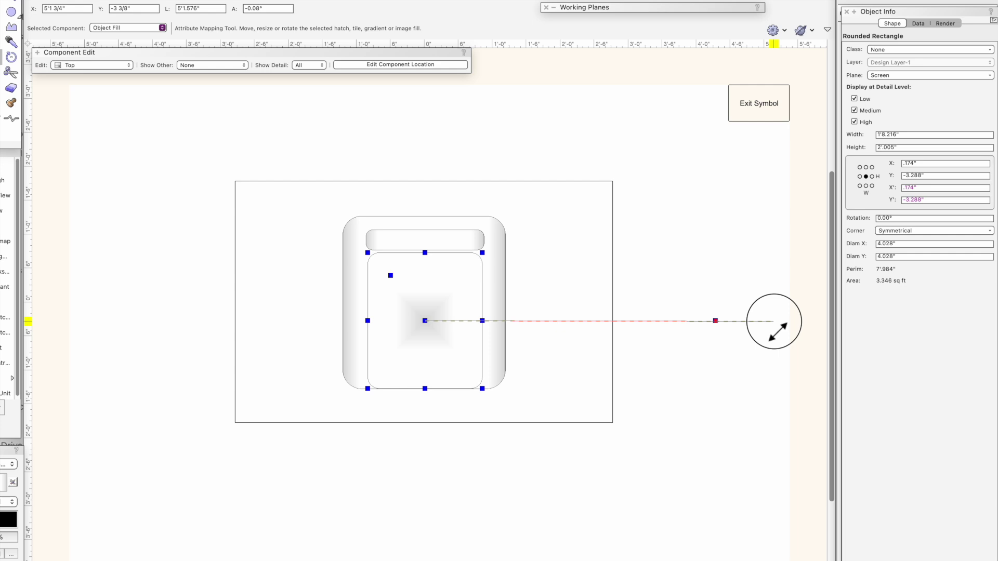
{"action": "key", "text": "super+2"}
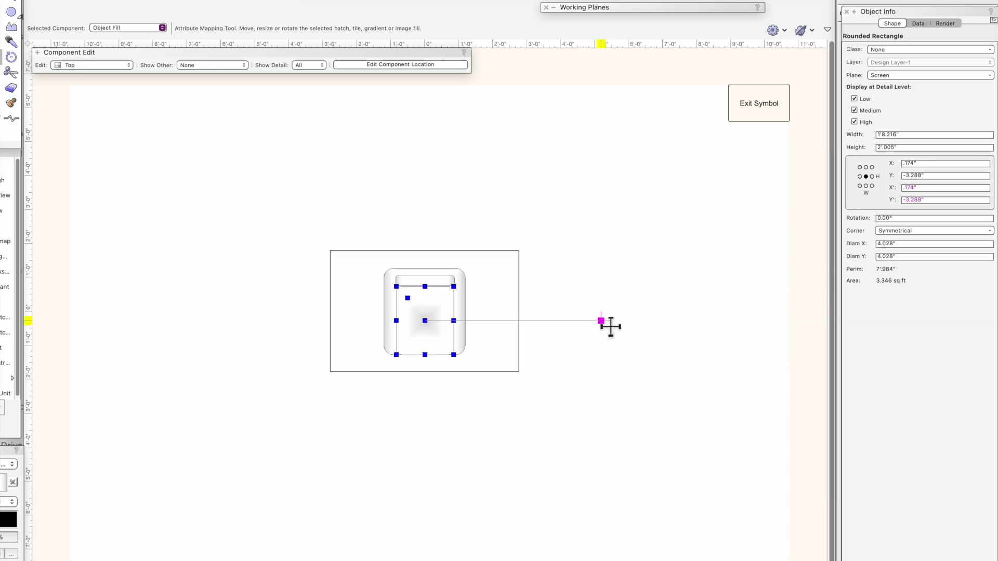
{"action": "left_click_drag", "start_coordinate": [611, 321], "coordinate": [697, 321]}
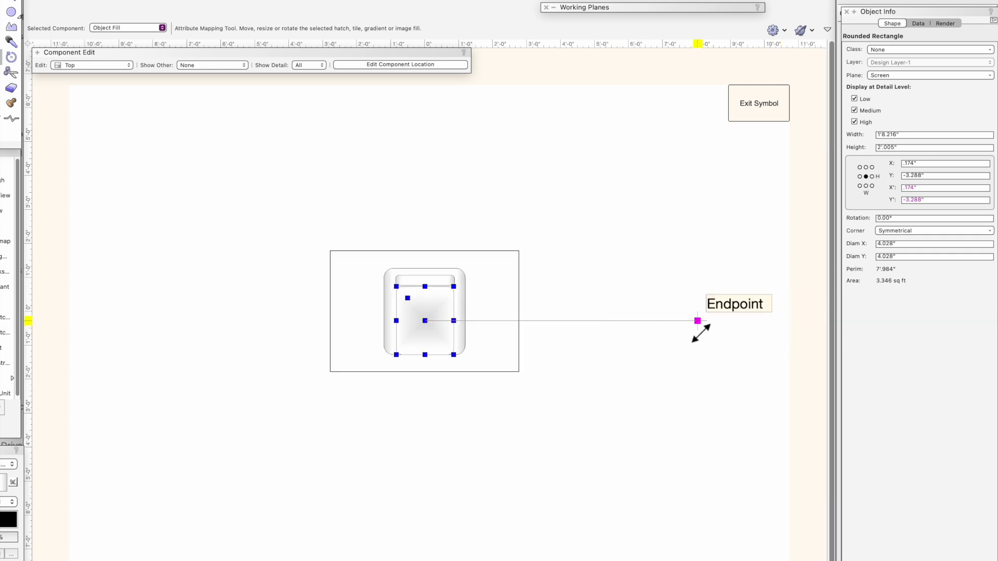
{"action": "key", "text": "super+4"}
{"action": "key", "text": "x"}
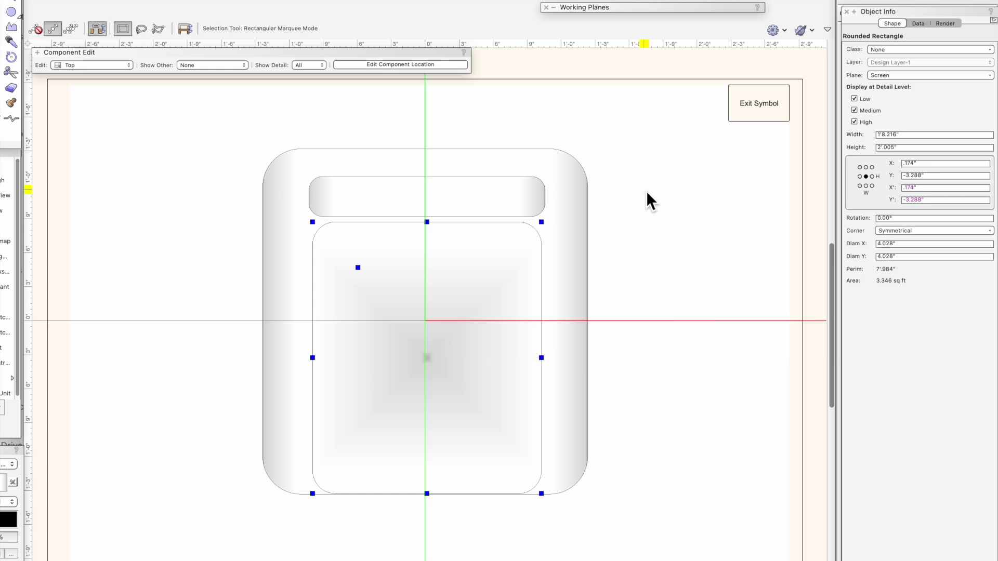
{"action": "left_click", "coordinate": [661, 107]}
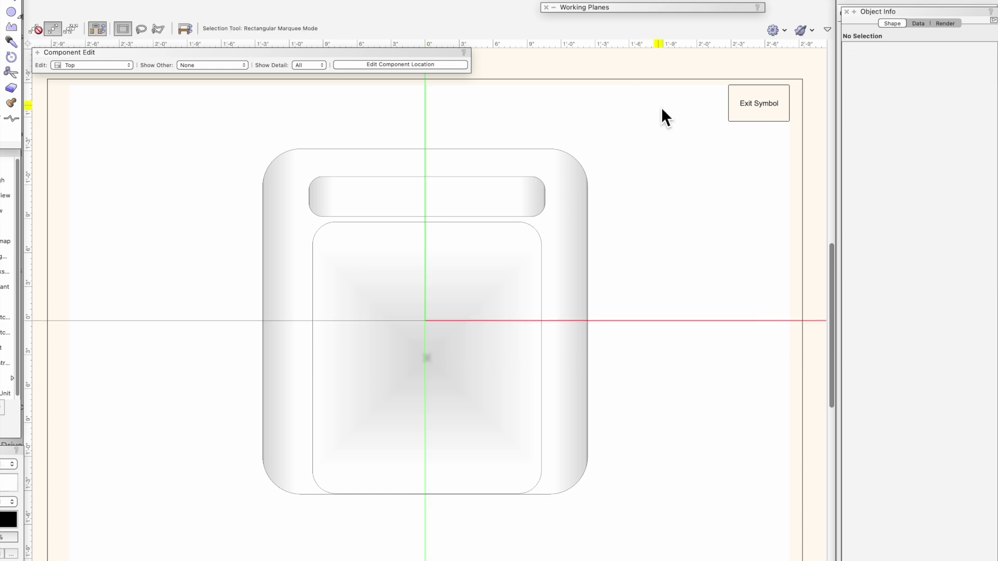
Give the backrest and seat rectangles a gray outline with a thicker line weight.
{"action": "left_click", "coordinate": [542, 253]}
{"action": "left_click", "coordinate": [515, 198], "text": "shift"}
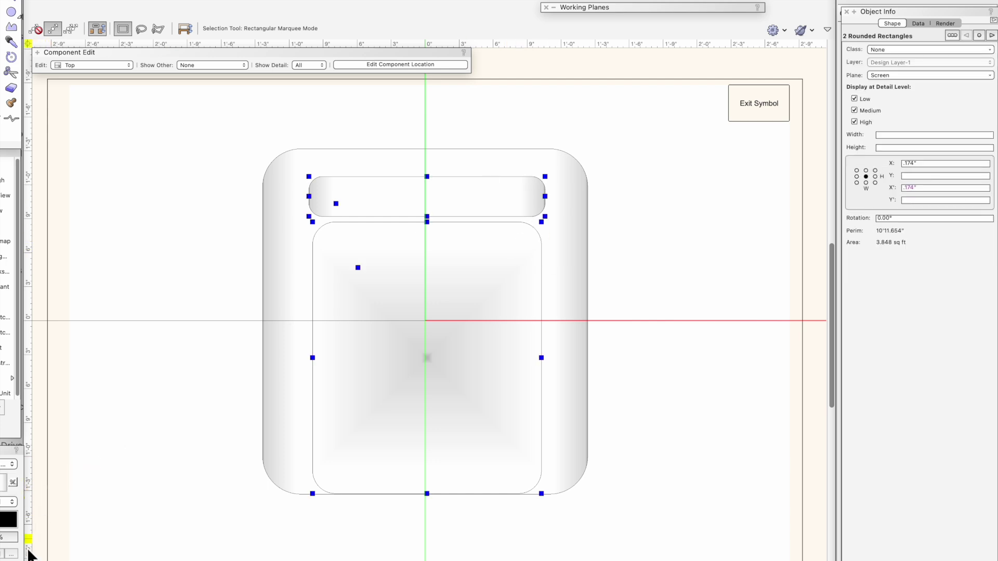
{"action": "left_click", "coordinate": [9, 519]}
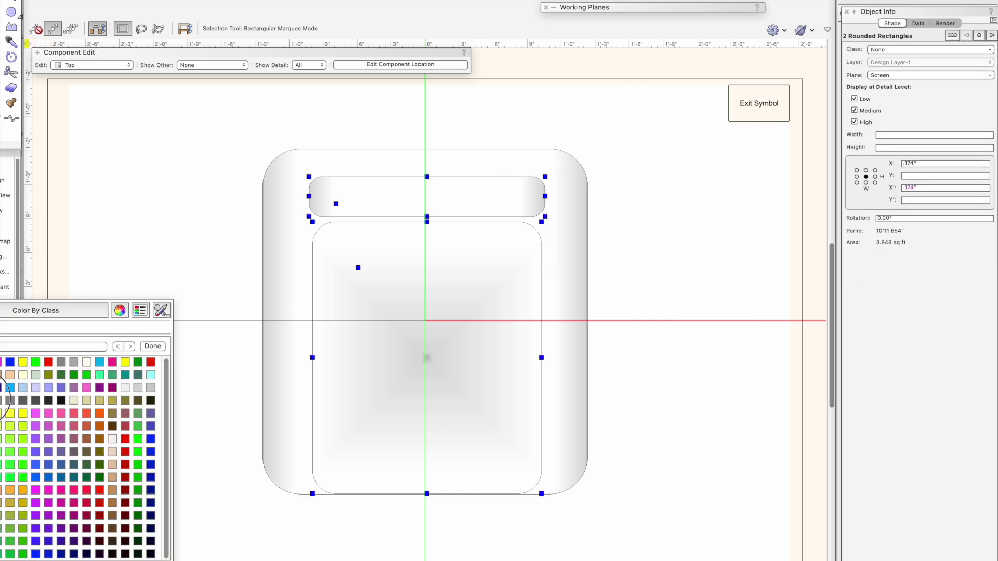
{"action": "left_click", "coordinate": [1, 401]}
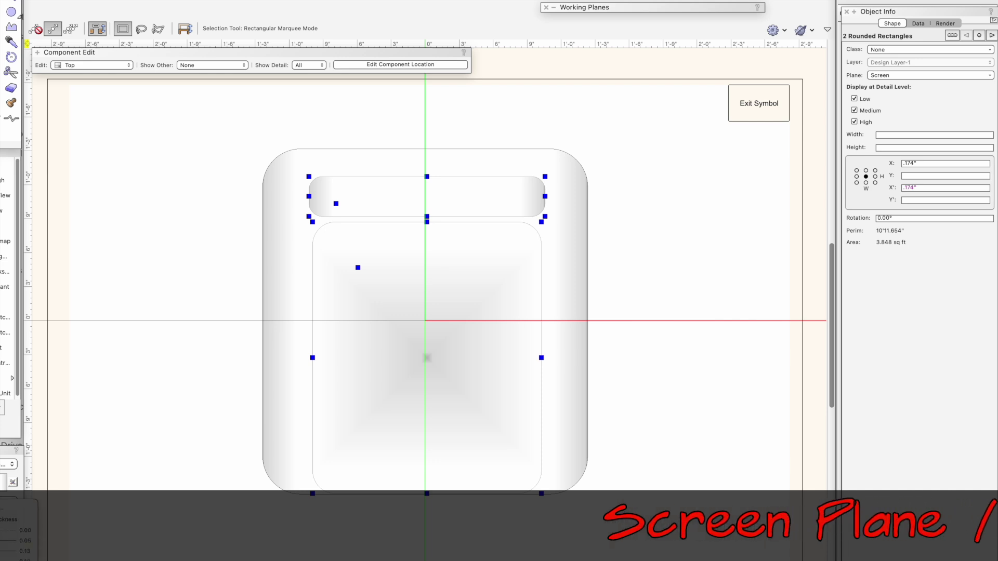
{"action": "left_click", "coordinate": [21, 560]}
{"action": "left_click", "coordinate": [669, 232]}
Make the outer rounded rectangle's outline slightly heavier and exit symbol editing.
{"action": "left_click", "coordinate": [587, 242]}
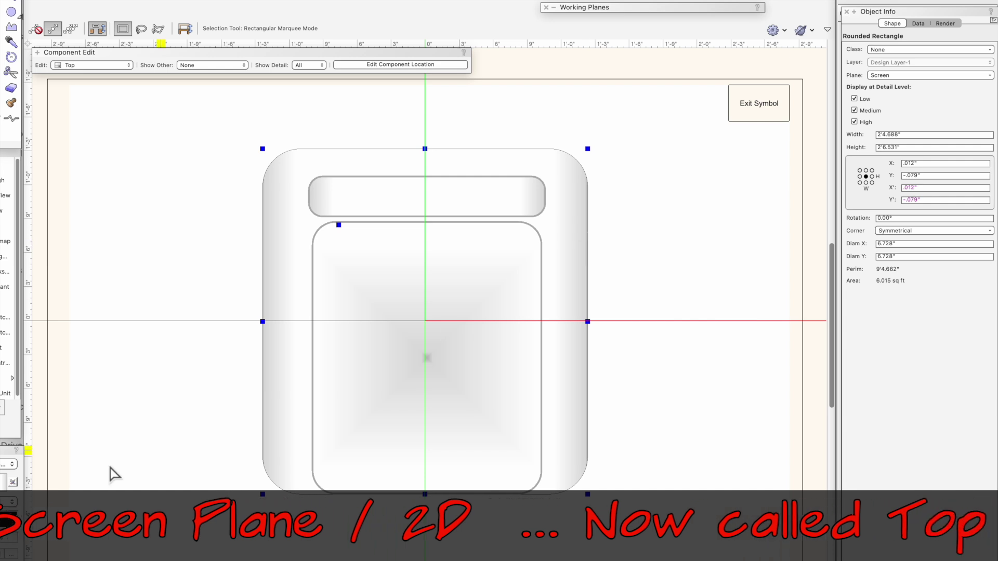
{"action": "left_click", "coordinate": [27, 558]}
{"action": "left_click", "coordinate": [27, 557]}
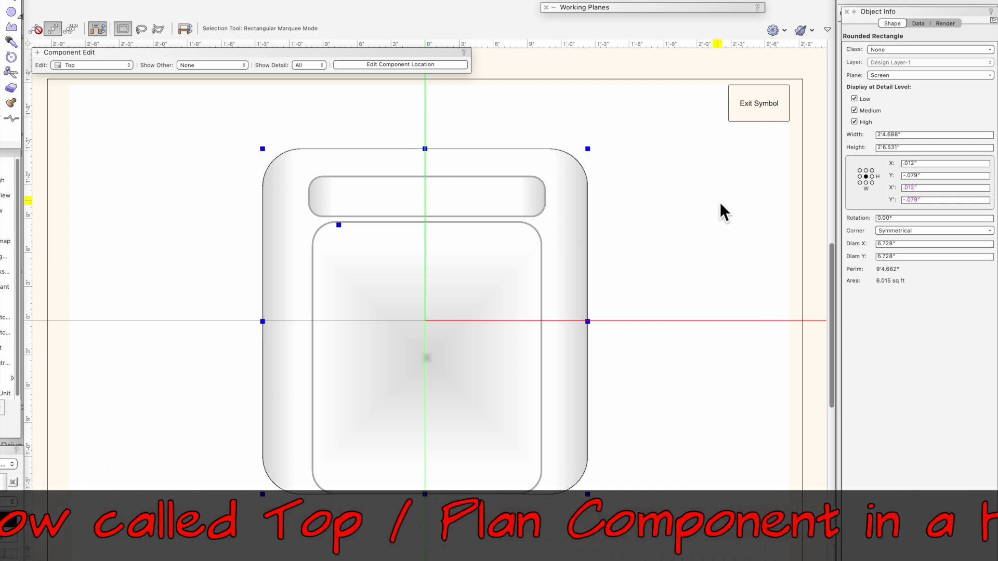
{"action": "left_click", "coordinate": [766, 102]}
{"action": "left_click", "coordinate": [729, 174]}
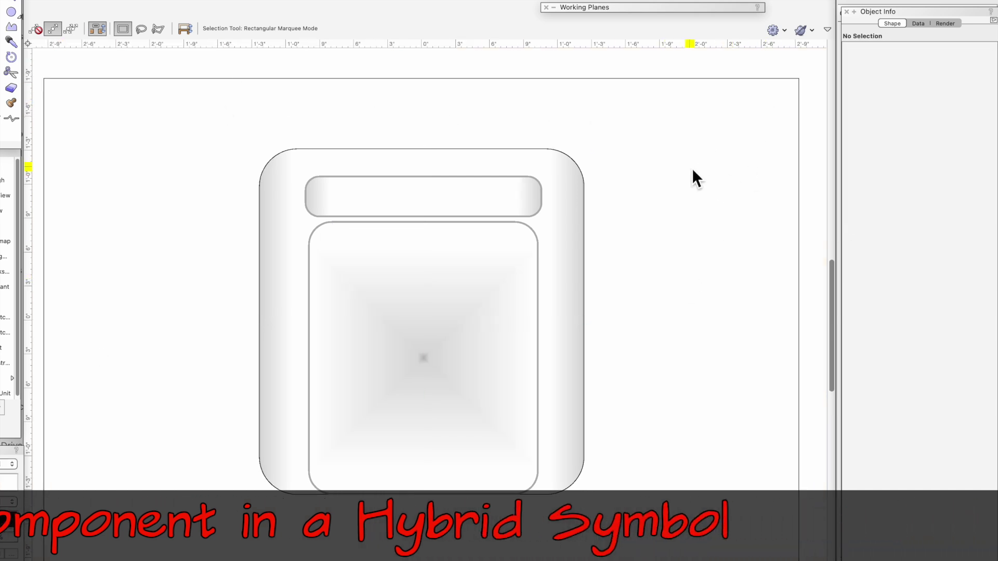
Move the chair symbol toward the page's left side and place a duplicate edge to edge on its right.
{"action": "scroll", "coordinate": [484, 232], "scroll_direction": "left", "scroll_amount": 1}
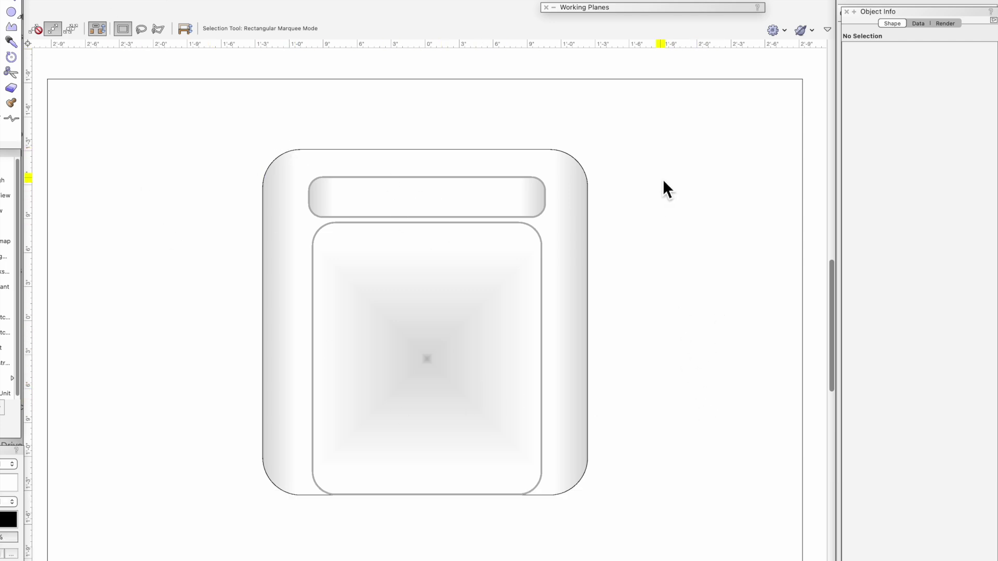
{"action": "left_click_drag", "start_coordinate": [597, 330], "coordinate": [394, 335]}
{"action": "left_click_drag", "start_coordinate": [71, 343], "coordinate": [397, 334], "text": "alt"}
Move the duplicate chair 2" along X to leave a gap between the two chairs.
{"action": "key", "text": "super+m"}
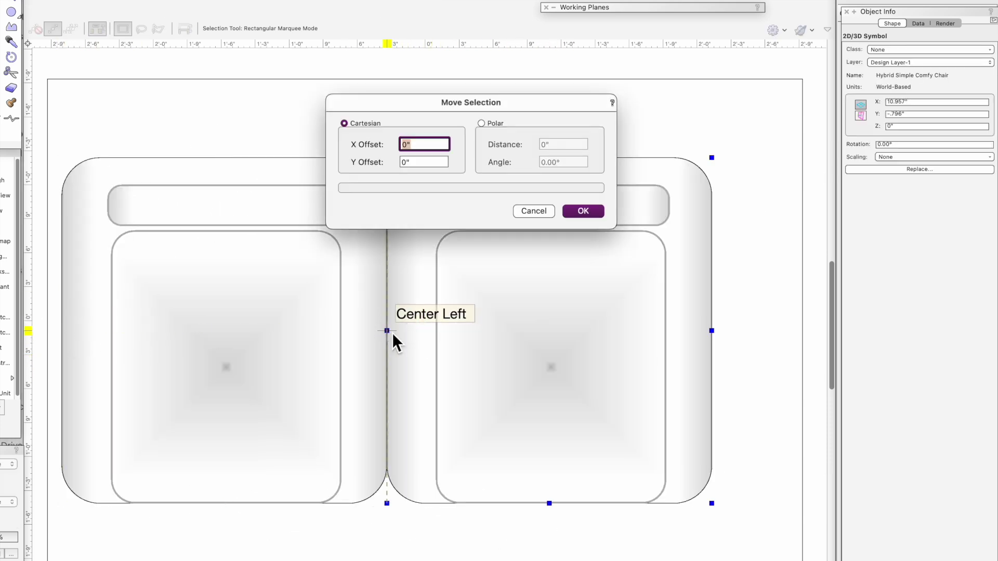
{"action": "type", "text": "2"}
{"action": "key", "text": "Return"}
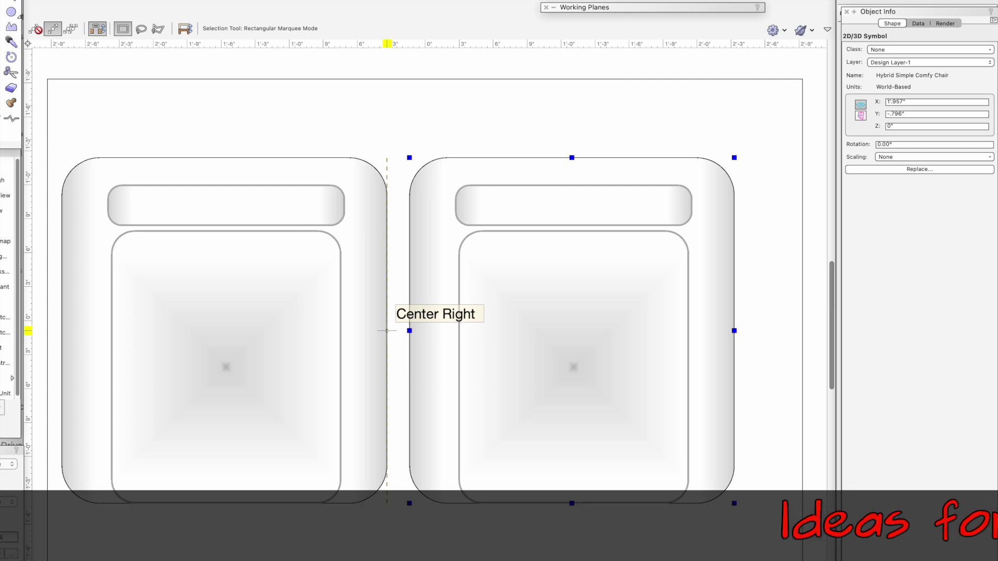
Switch from Top/Plan to the 3D Top view to examine the 3D geometry of both chairs.
{"action": "left_click", "coordinate": [522, 2]}
{"action": "left_click", "coordinate": [542, 17]}
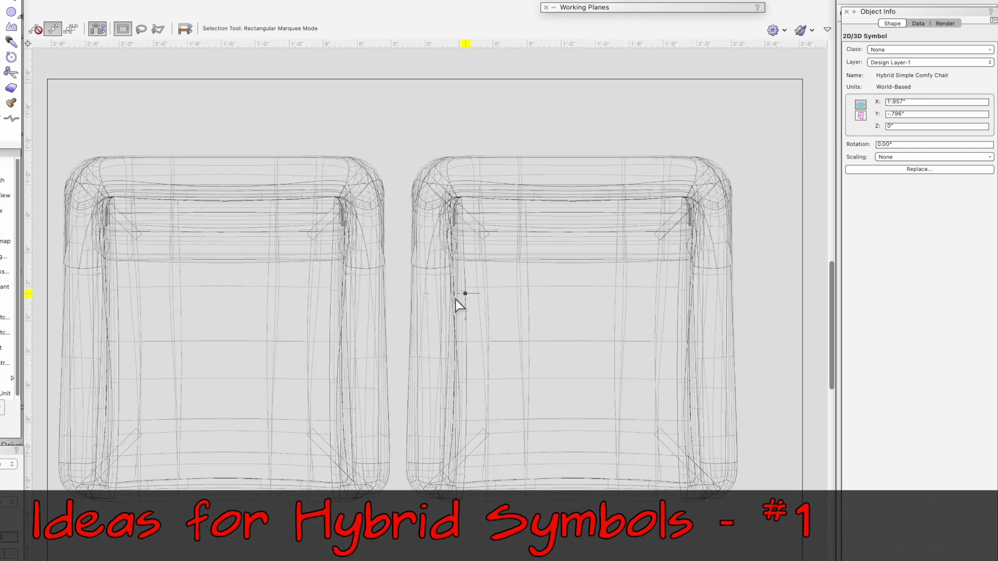